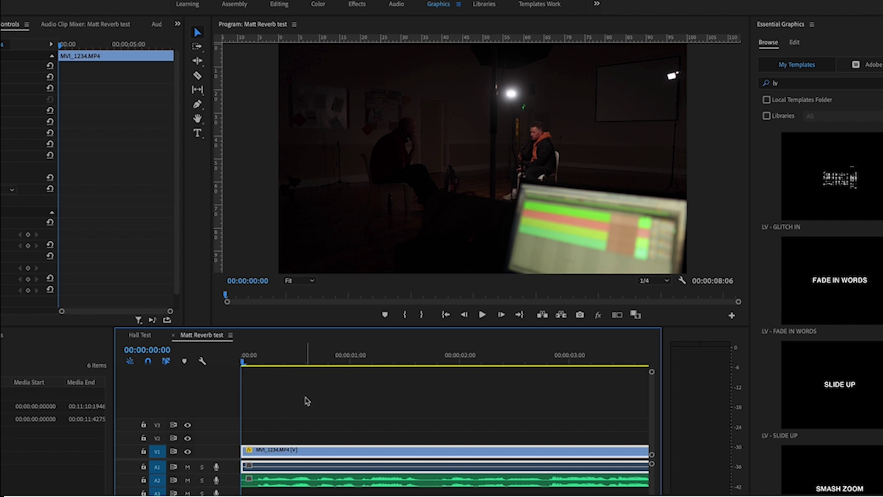
- Play through the Matt Reverb test sequence with the whole clip in view, and return the playhead to the start
scroll(309, 404, right, 2)
key(minus)
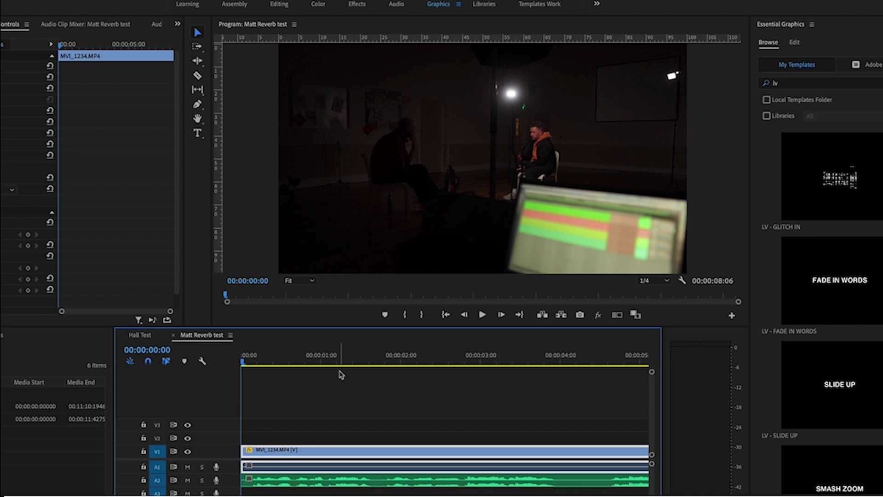
key(space)
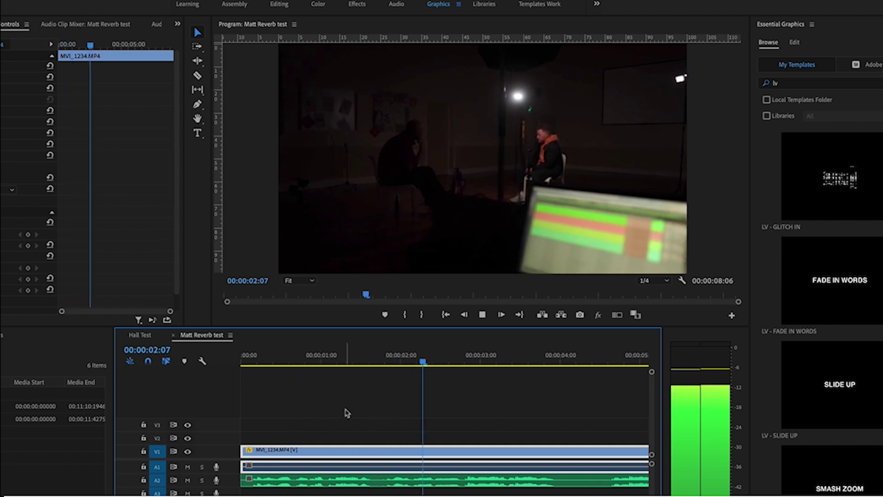
key(minus)
key(minus)
key(minus)
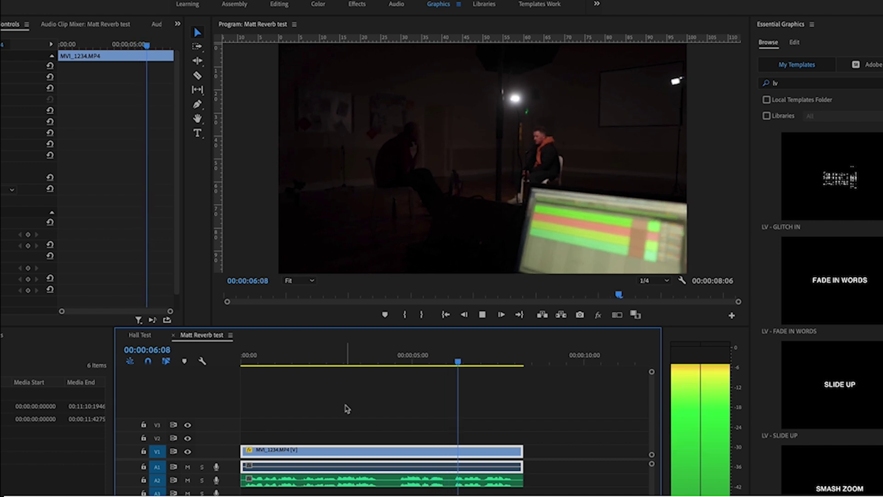
key(space)
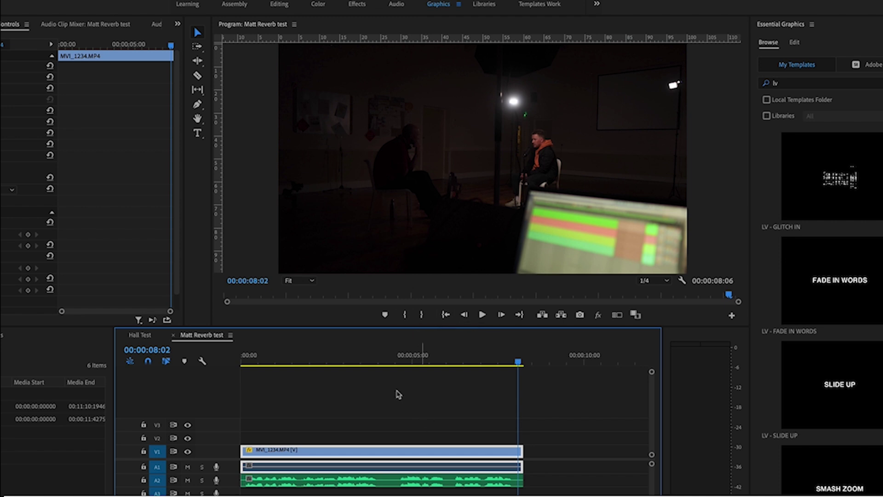
key(equal)
key(equal)
click(446, 316)
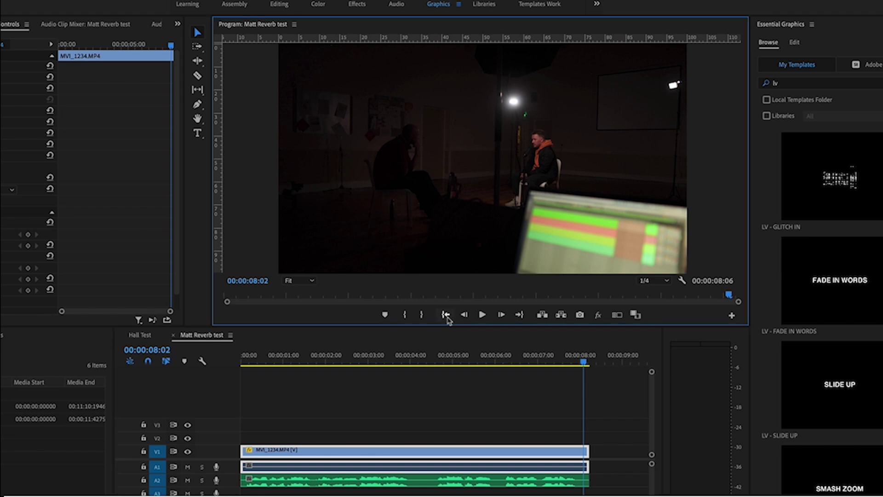
click(446, 316)
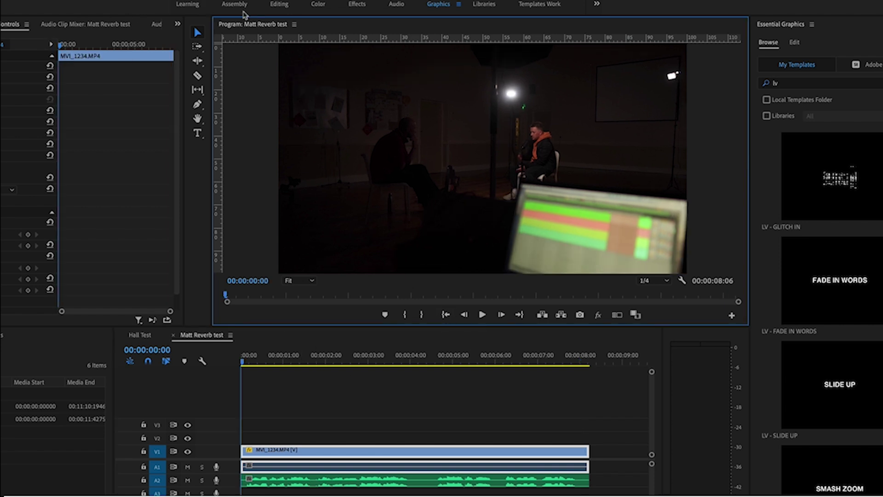
- Switch to the Editing workspace and reveal the effects and sends area of the Audio Track Mixer
click(279, 4)
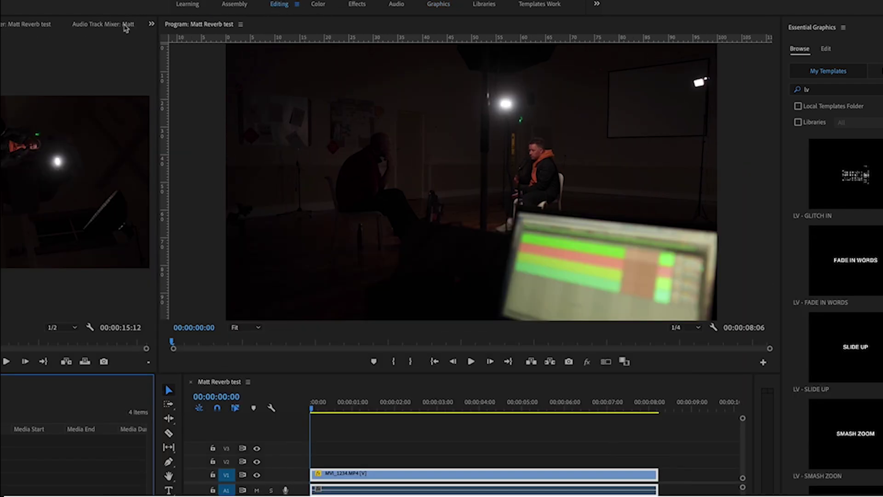
click(115, 26)
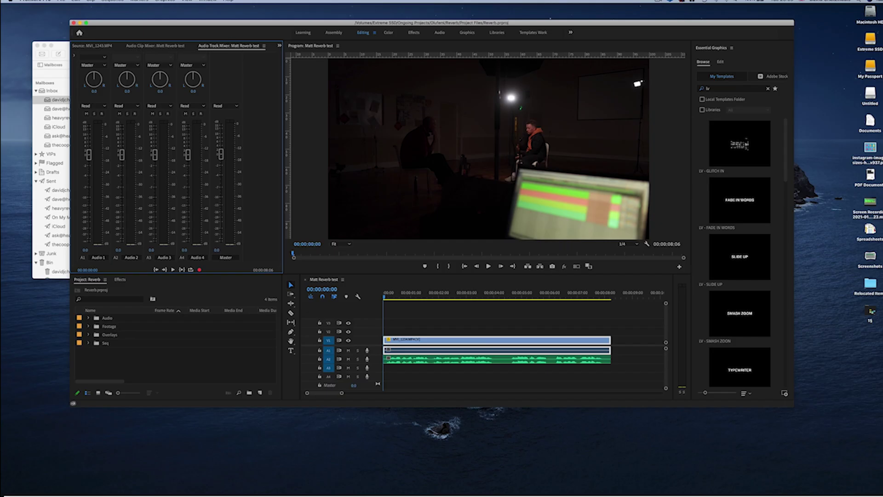
click(212, 1)
mouse_move(243, 77)
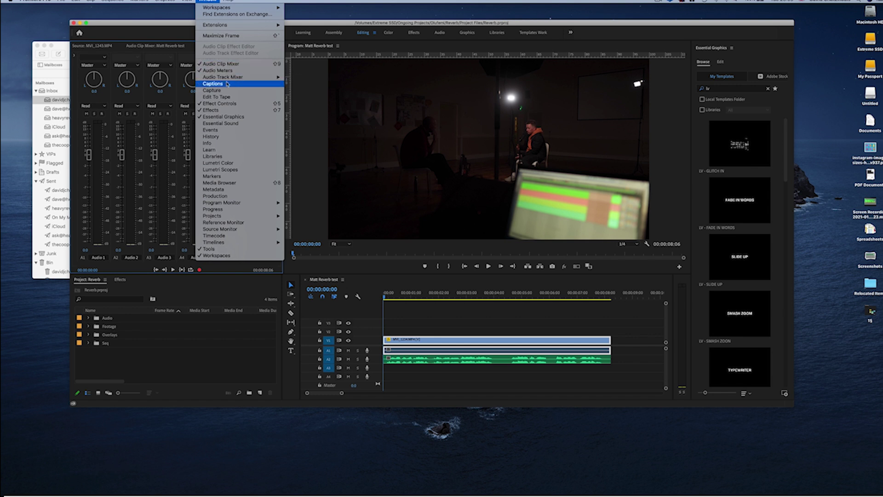
click(190, 70)
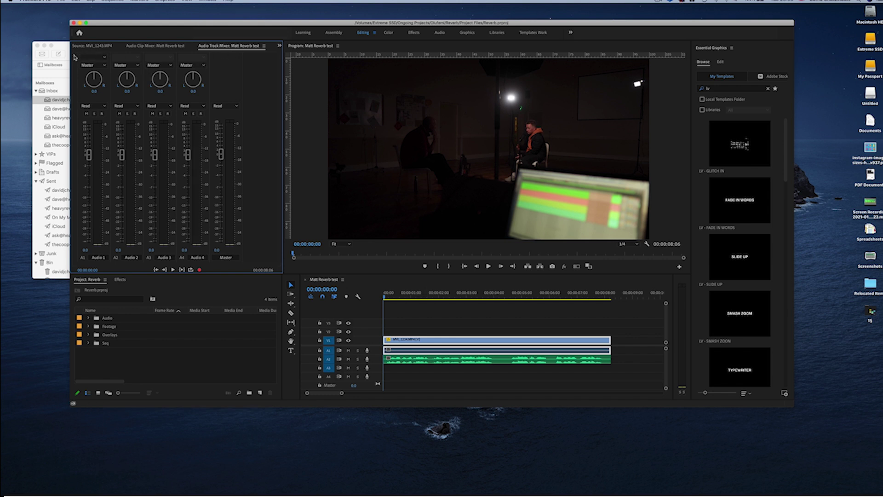
click(75, 57)
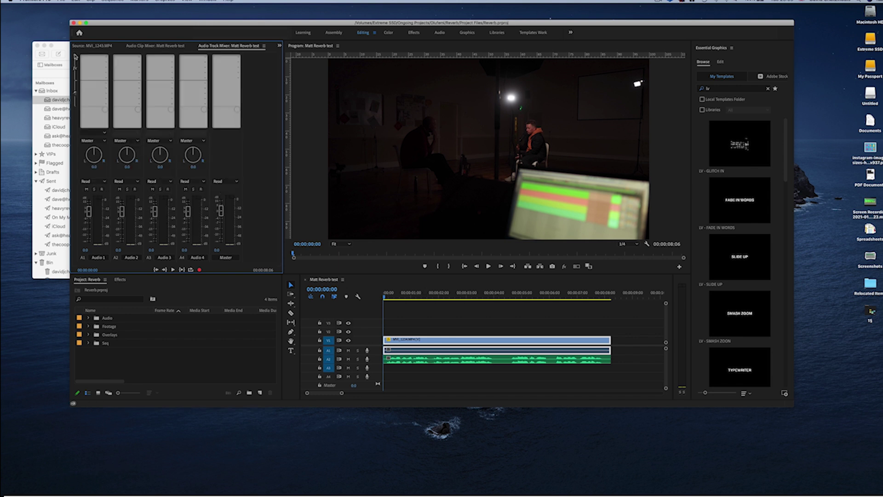
- Mute audio track A1 in the sequence
click(348, 350)
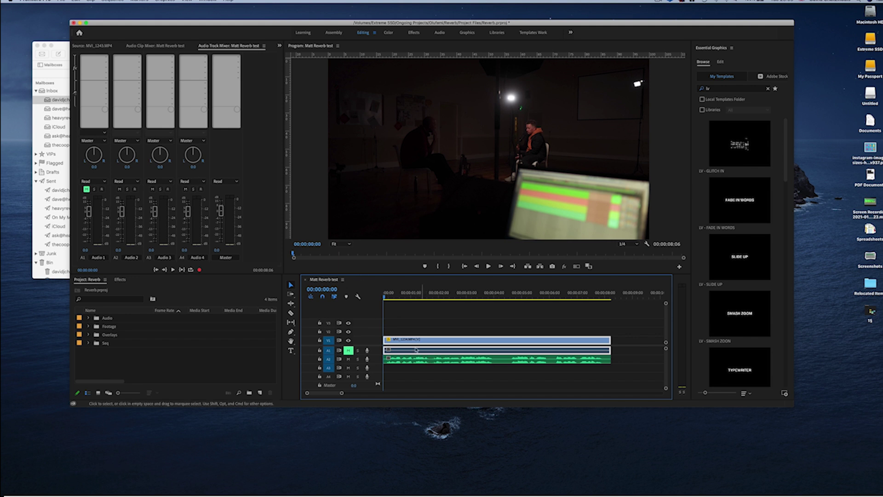
key(minus)
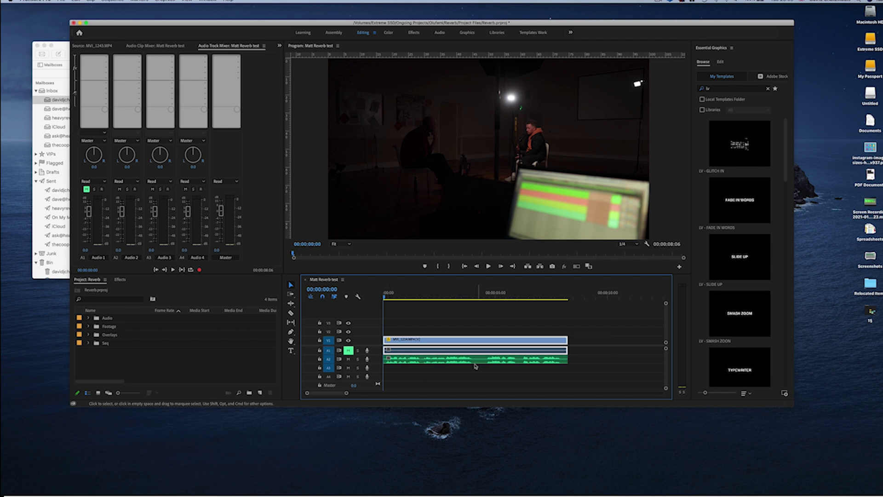
click(280, 254)
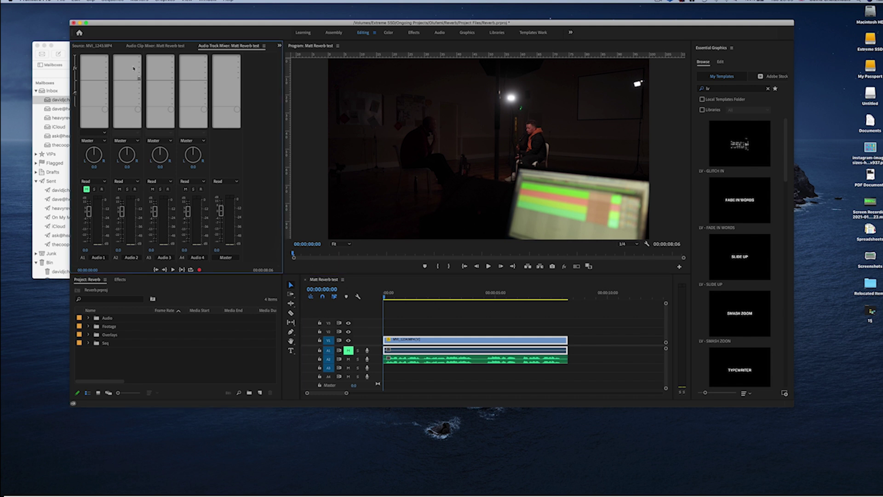
- Add the DeReverb noise reduction effect to the first slot of track Audio 2 and open its editor over the video preview
click(140, 58)
mouse_move(194, 103)
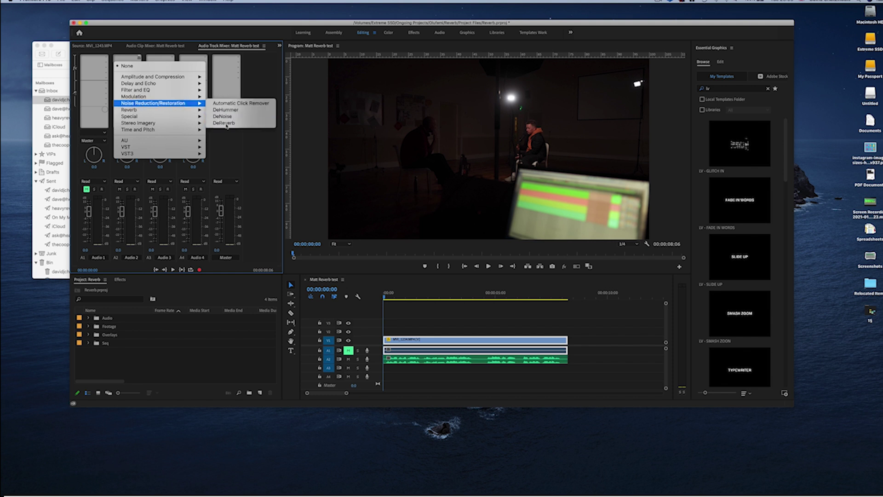
click(224, 123)
double_click(134, 57)
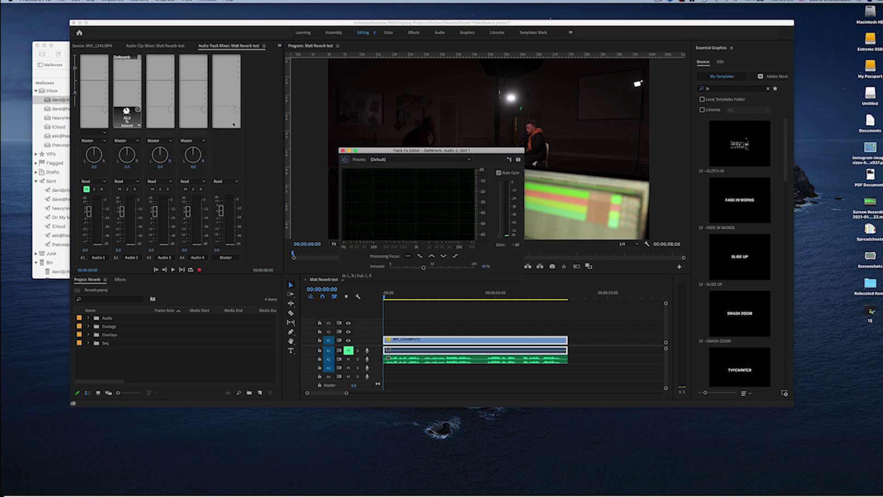
drag(427, 153, 394, 101)
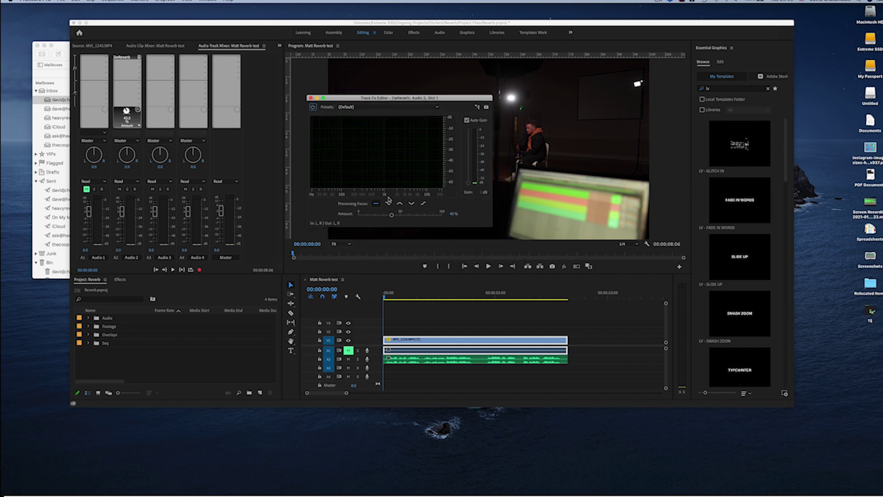
- Play the sequence from the start to hear DeReverb with its default settings
click(402, 289)
key(space)
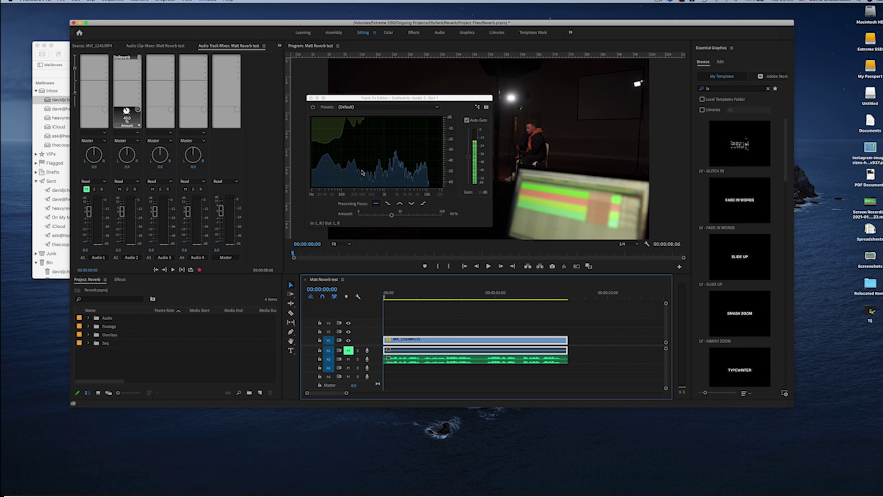
key(space)
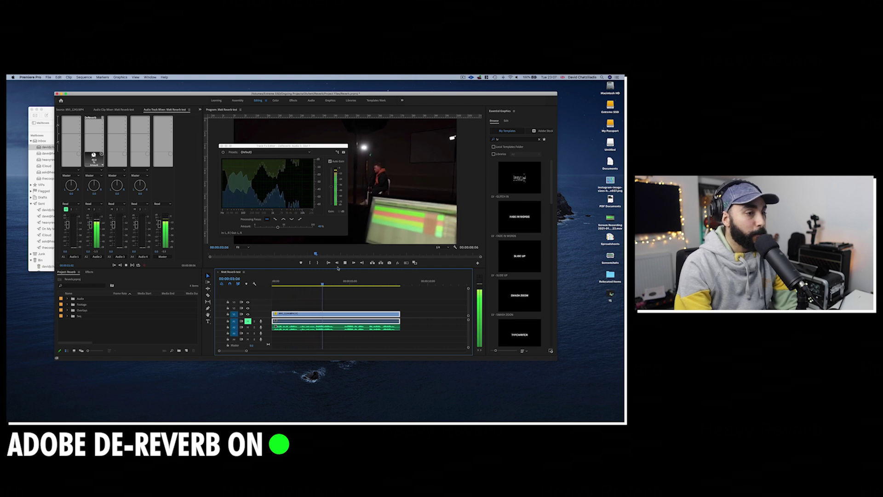
key(space)
- Bypass DeReverb and replay the sequence from the start to hear the untreated audio
click(244, 177)
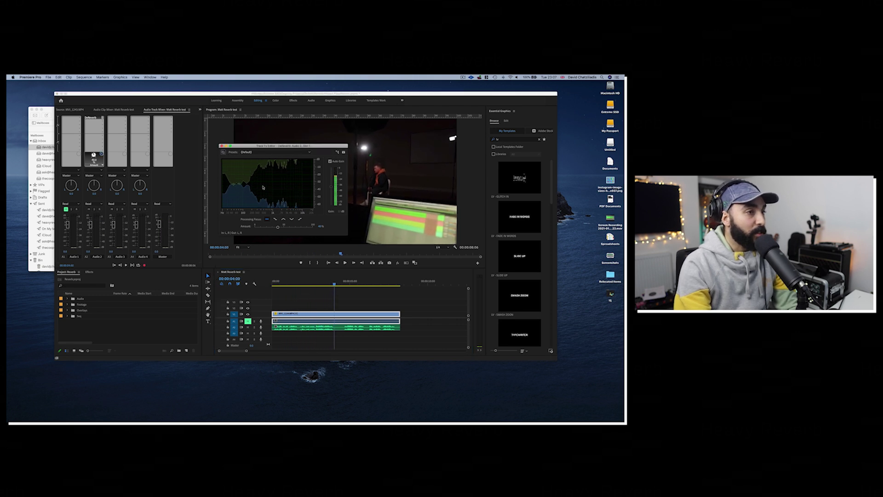
click(276, 284)
key(space)
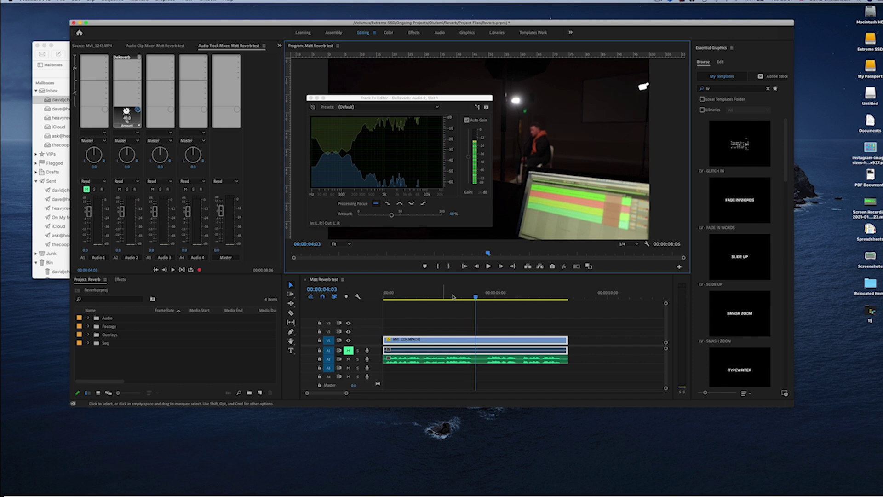
key(space)
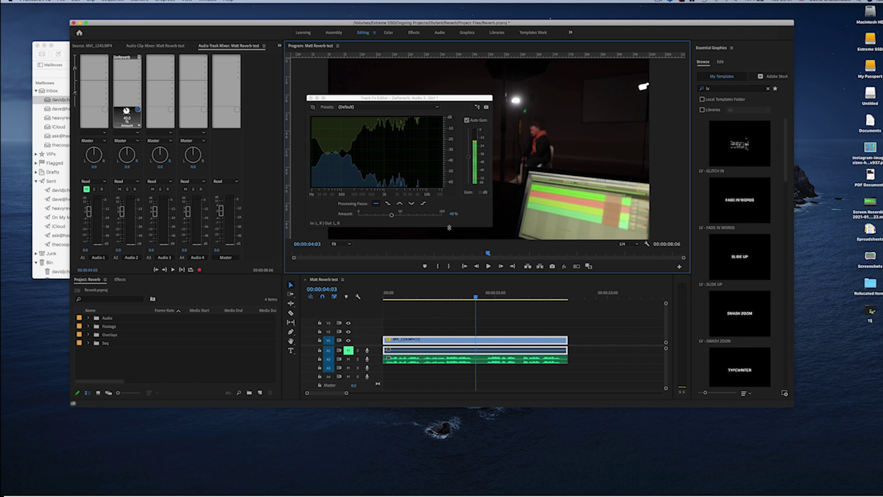
- Turn DeReverb back on and return the playhead to the start of the sequence
click(319, 118)
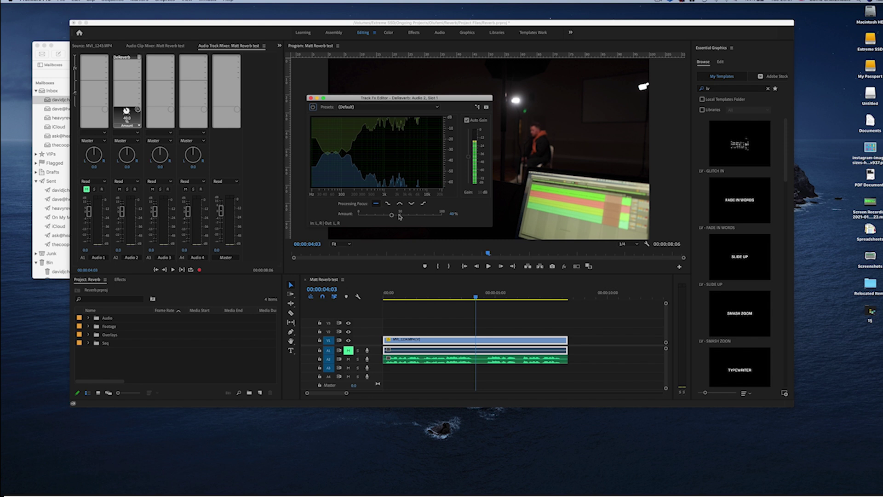
click(421, 286)
key(Home)
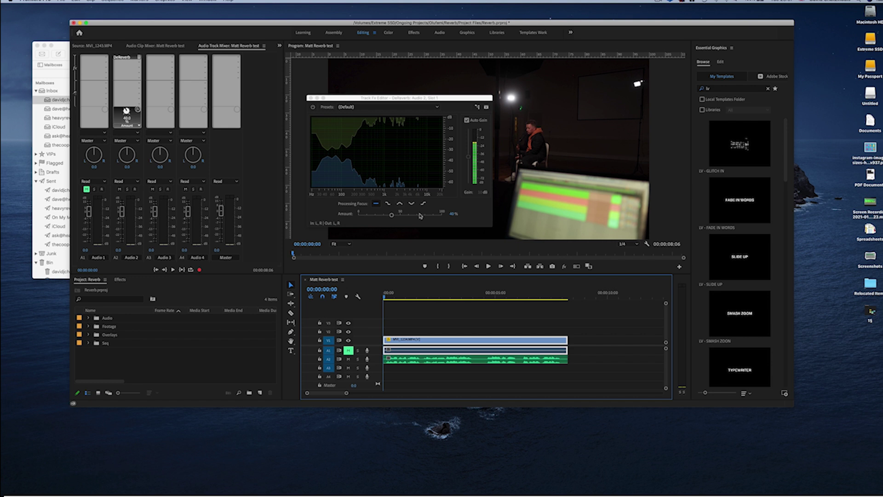
- Set the DeReverb amount to 80% and play the sequence to judge the stronger effect
drag(392, 215, 421, 215)
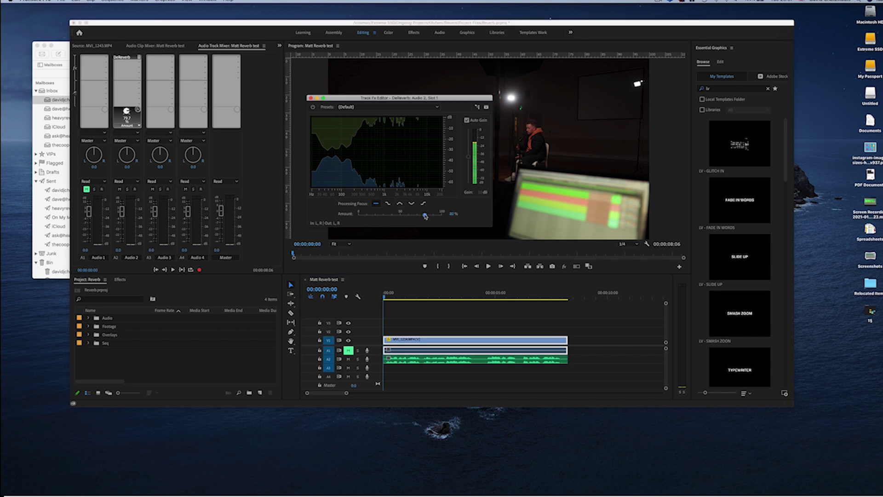
key(space)
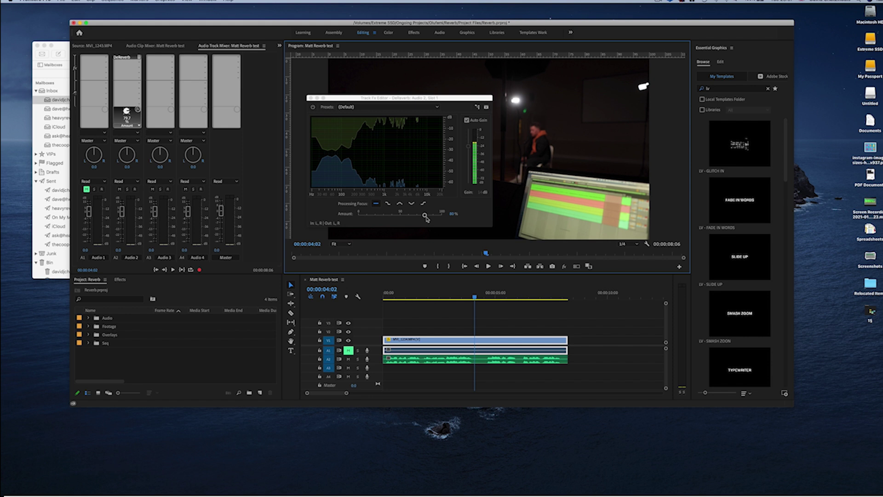
- Set the DeReverb amount to 50% and play the sequence from the start
drag(418, 217, 400, 216)
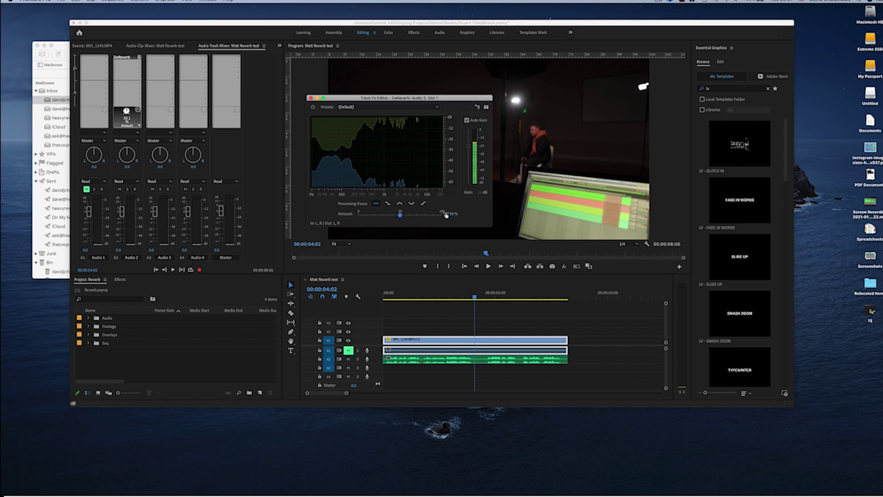
click(465, 266)
key(space)
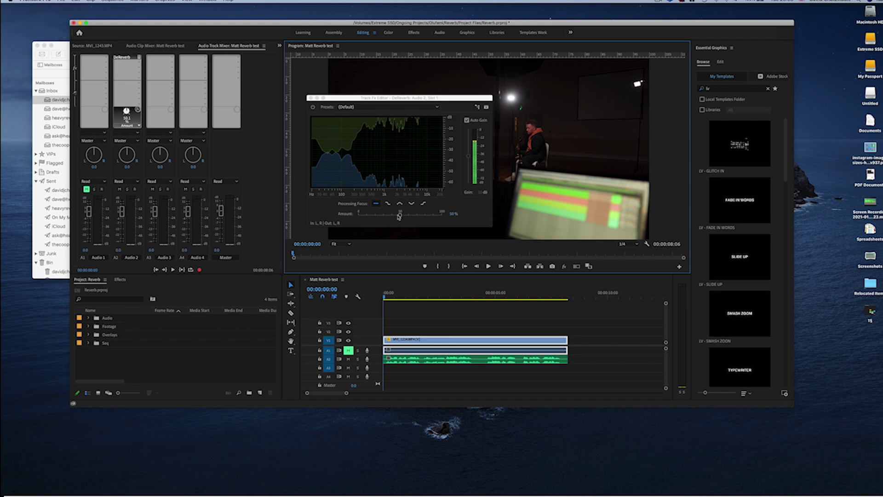
- Set the DeReverb amount to 38% and play the first few seconds of the sequence
drag(399, 216, 394, 218)
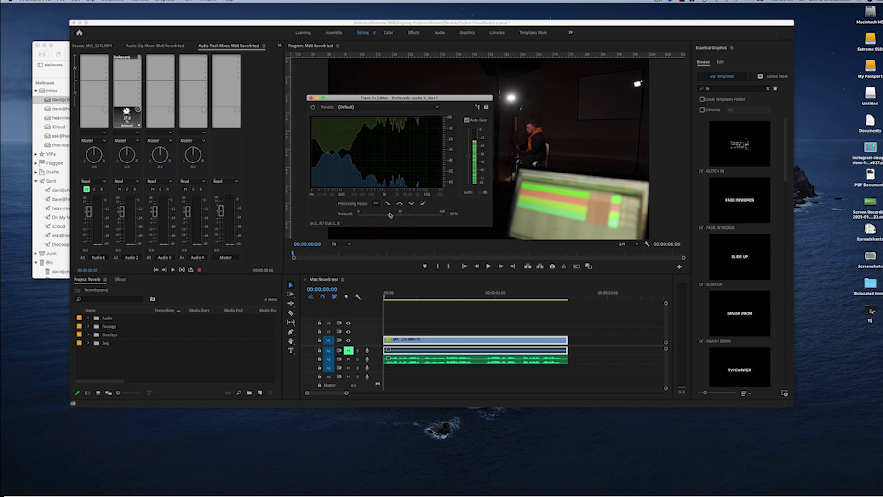
click(488, 267)
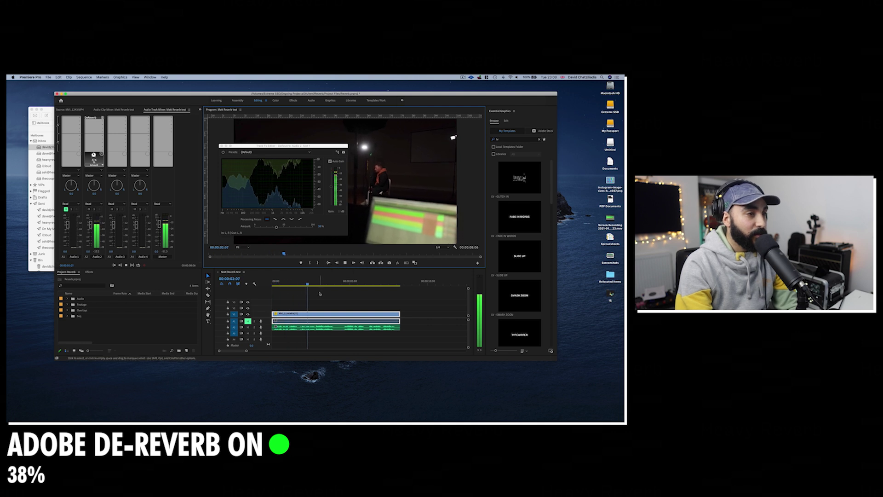
click(344, 263)
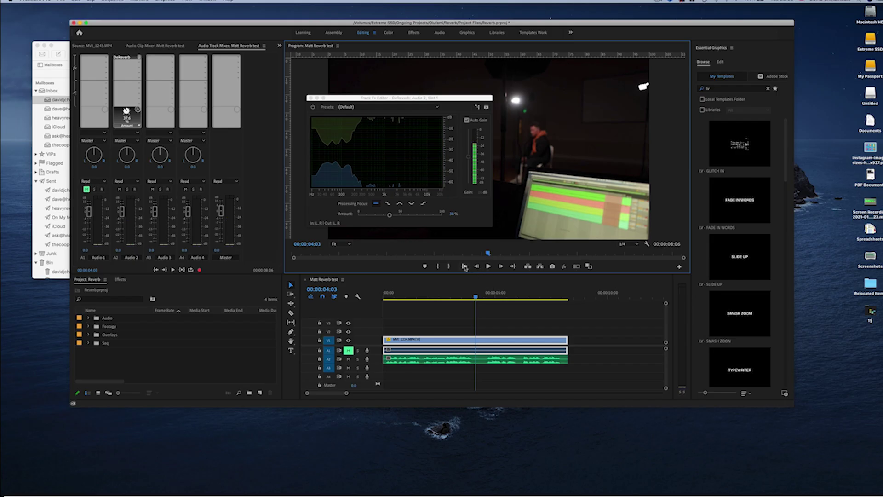
- Return to the sequence start and play it with DeReverb bypassed for comparison
click(464, 266)
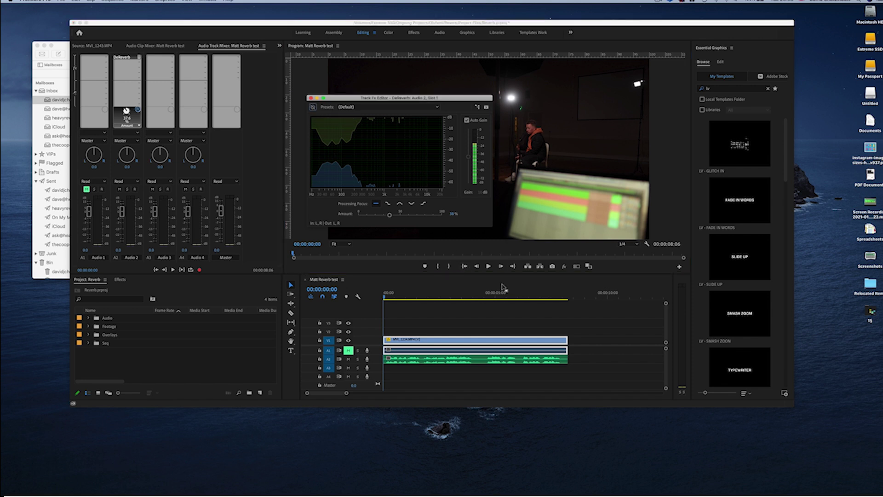
key(space)
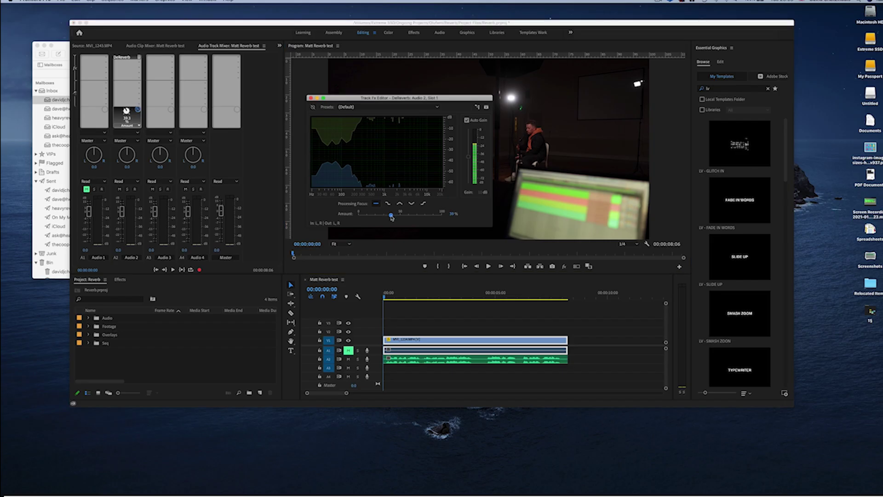
- Set the DeReverb amount to 41% with the effect enabled, nudge its editor window aside and keep the playhead at the sequence start
drag(392, 218, 392, 217)
drag(412, 98, 418, 104)
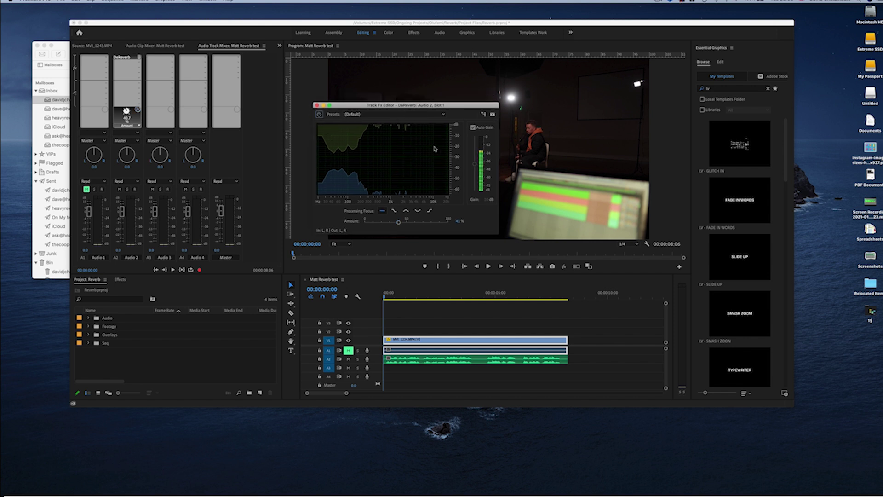
click(461, 266)
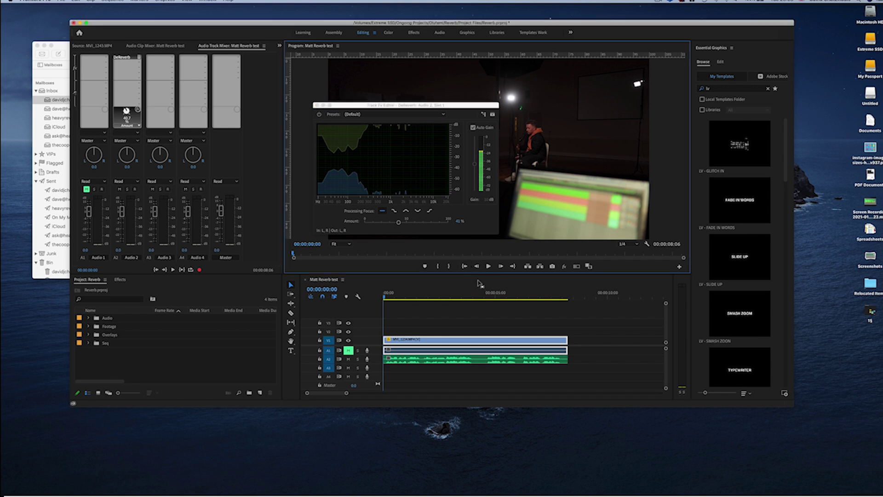
- Play the sequence with DeReverb applied, and browse the AU iZotope plug-ins available for Audio 2's second effect slot
key(space)
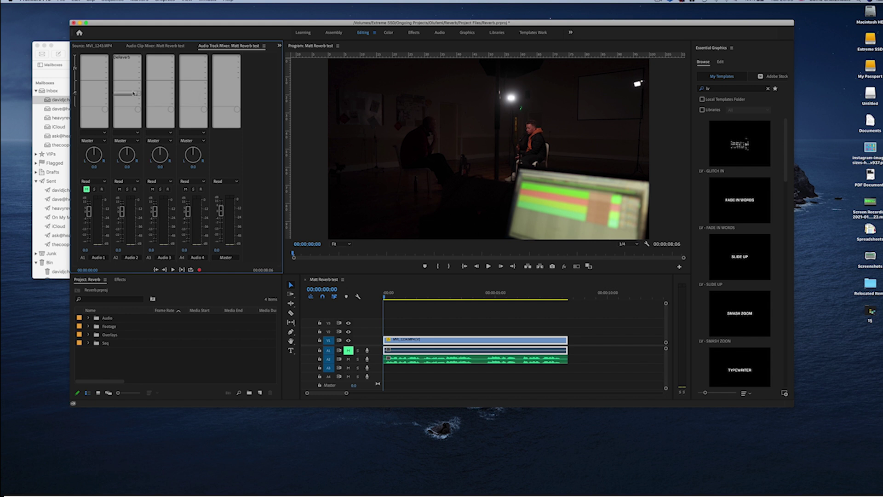
click(139, 63)
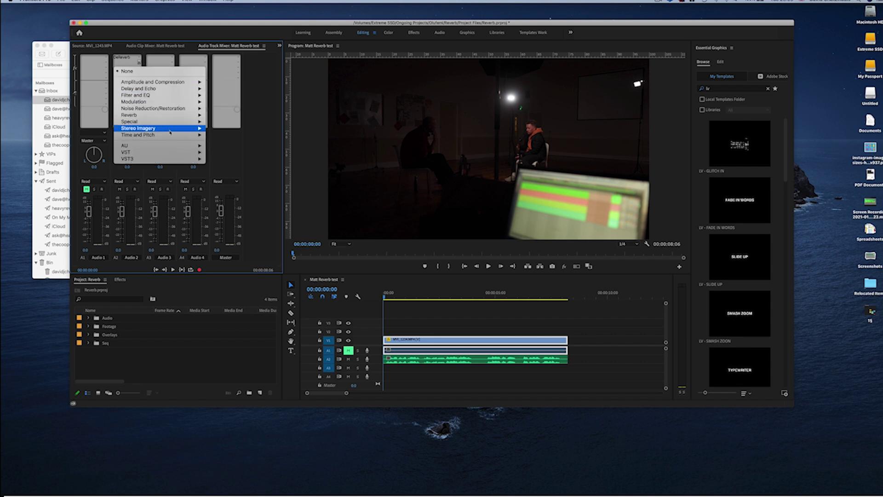
mouse_move(174, 145)
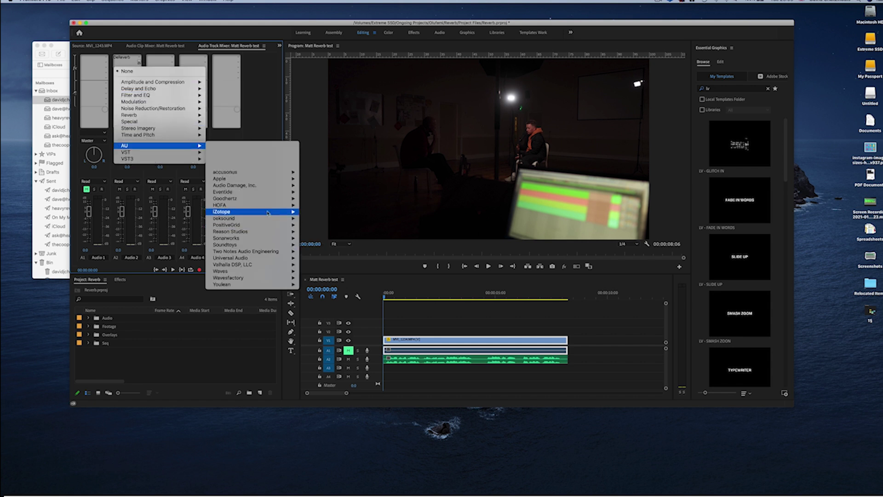
mouse_move(276, 211)
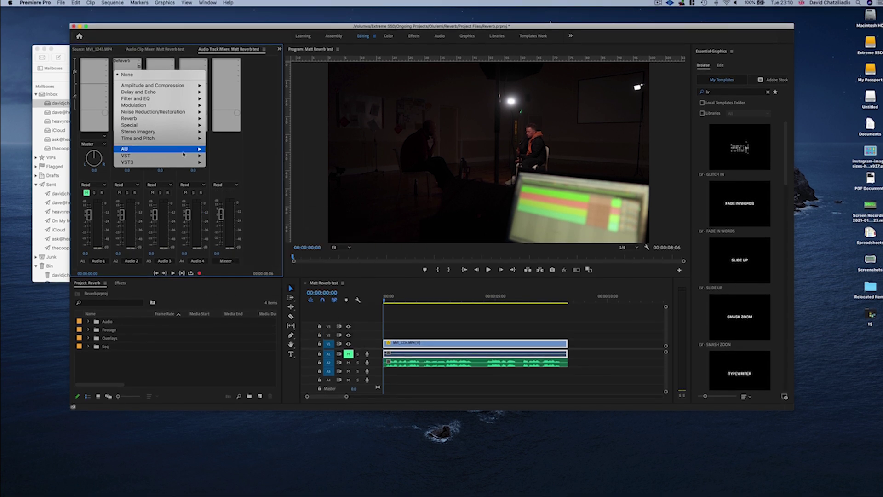
click(336, 290)
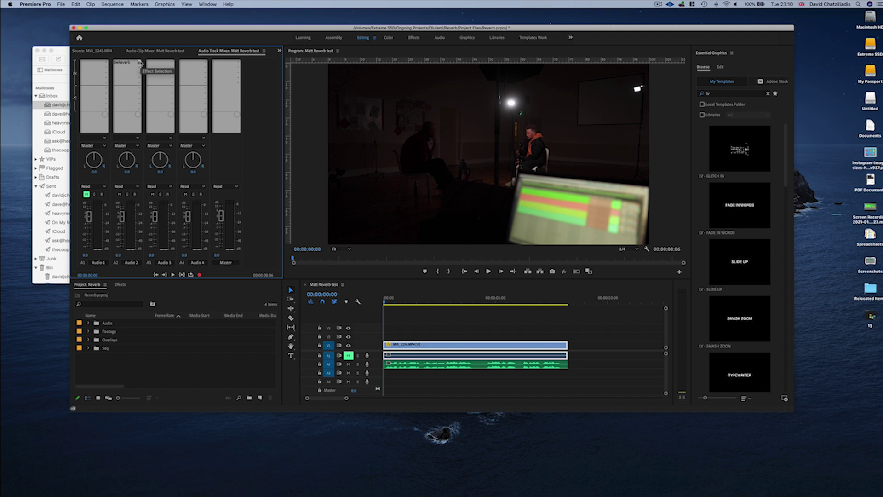
- Examine the available VST plug-ins in the Audio Plug-In Manager from the Audio preferences, and close both dialogs
click(34, 4)
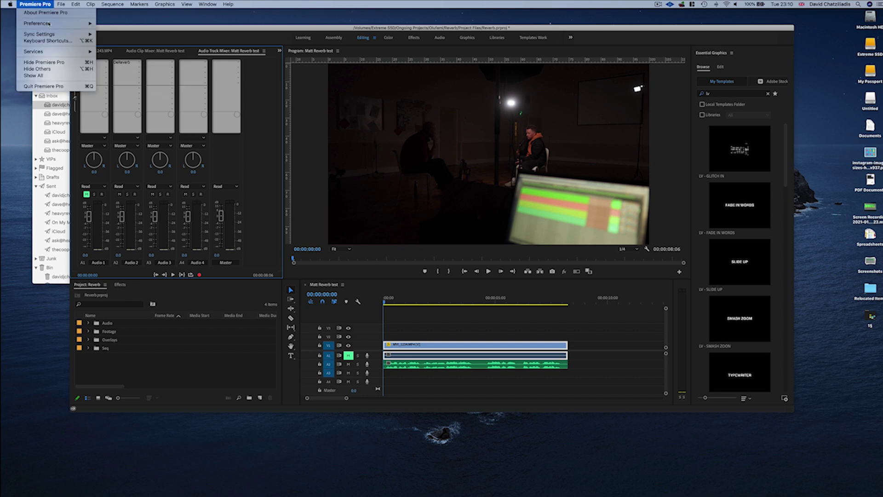
mouse_move(55, 23)
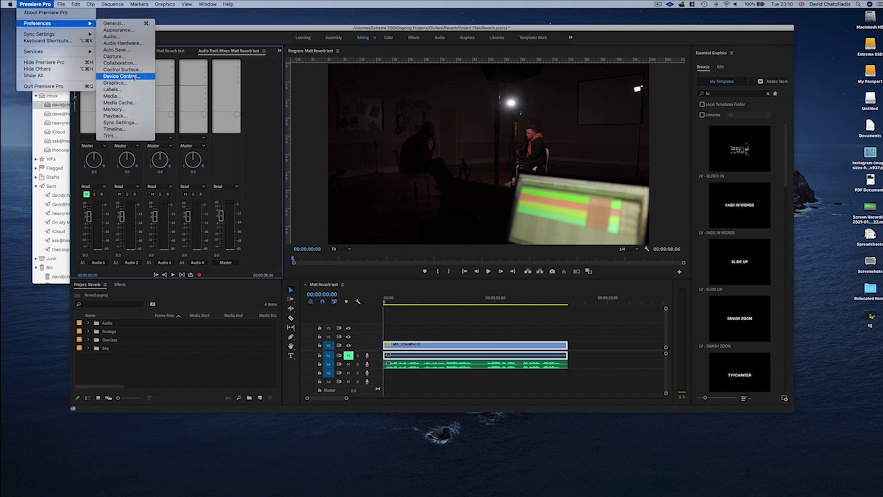
click(133, 43)
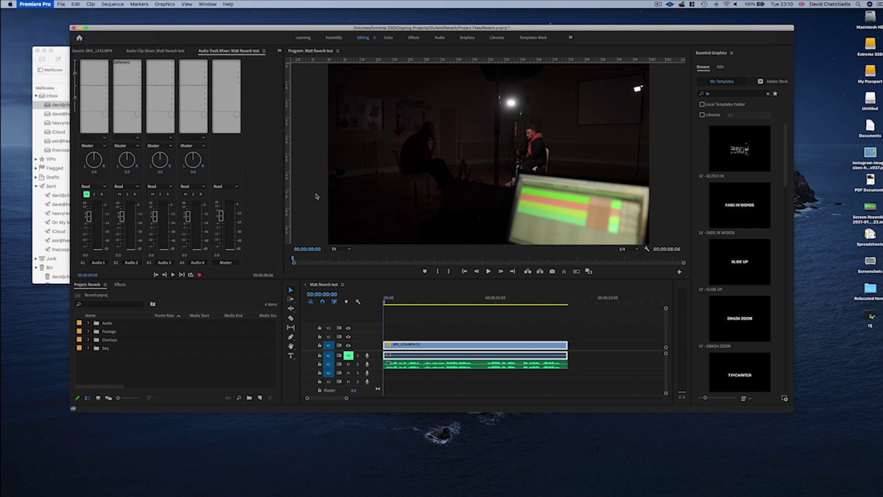
drag(427, 114, 405, 74)
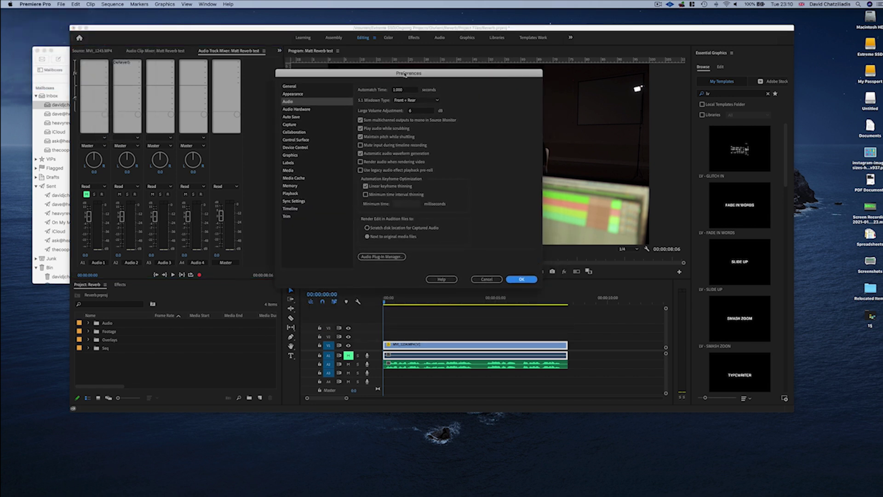
click(370, 259)
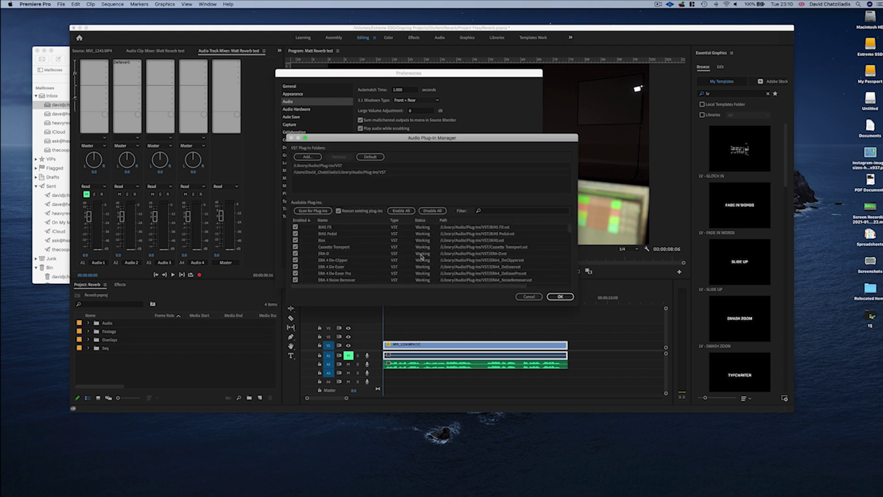
click(560, 296)
click(522, 298)
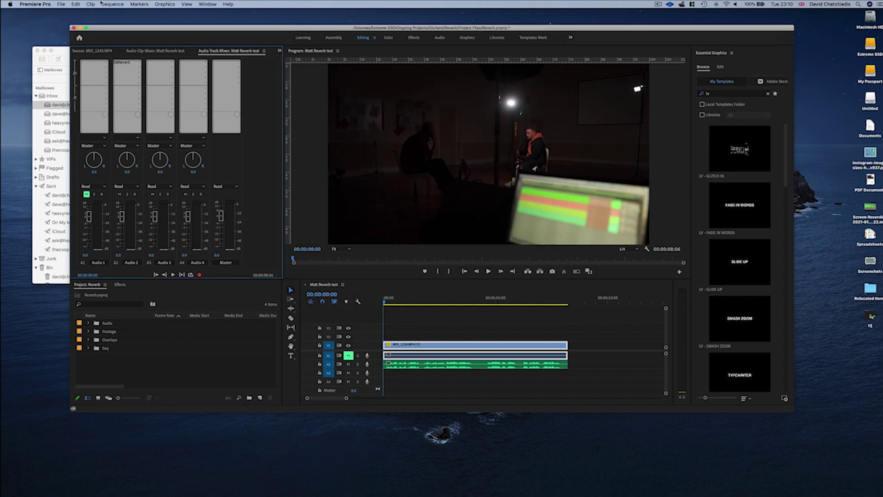
- Add iZotope's AU plug-in RX 7 De-reverb to Audio 2's second effect slot and open its editor beside the picture
click(138, 70)
mouse_move(182, 152)
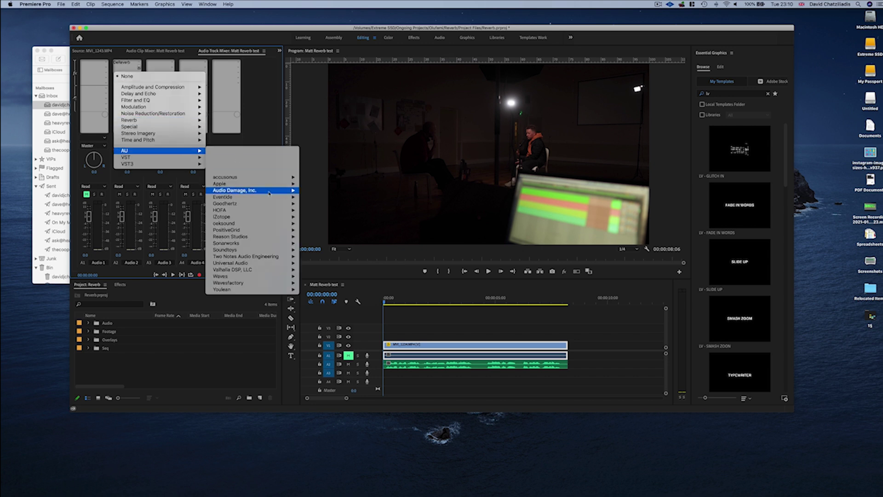
mouse_move(276, 217)
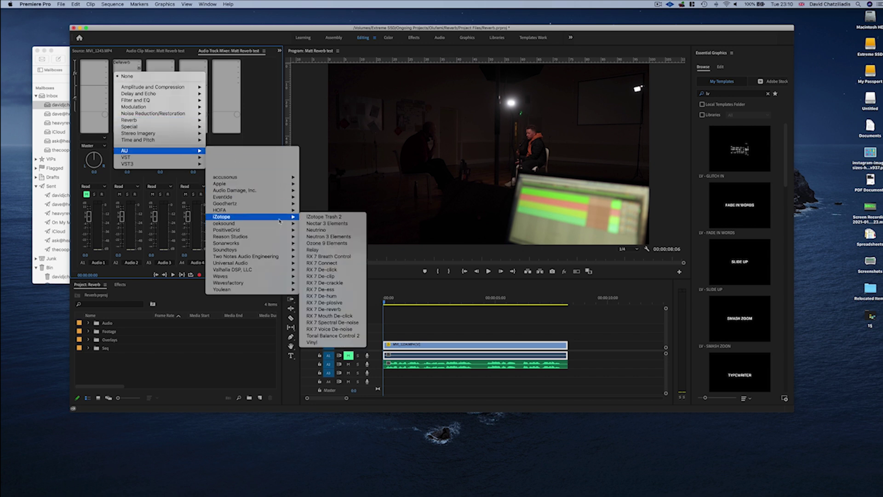
click(356, 309)
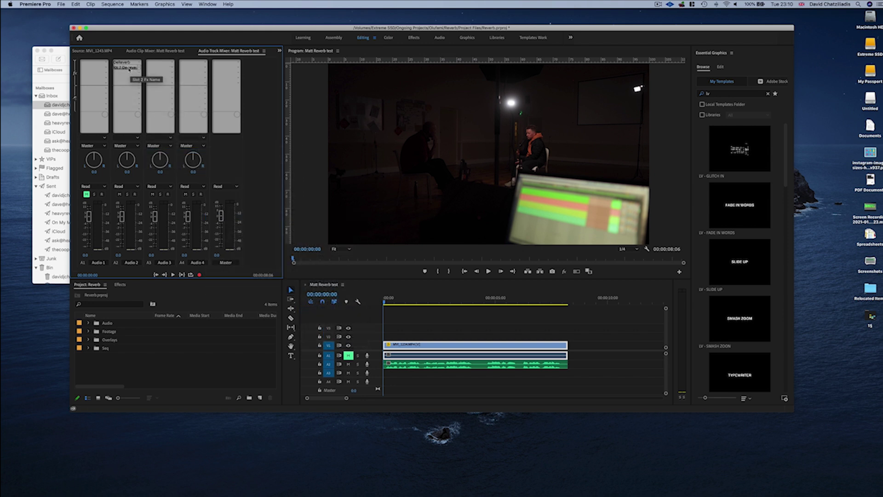
double_click(131, 69)
drag(439, 97, 708, 88)
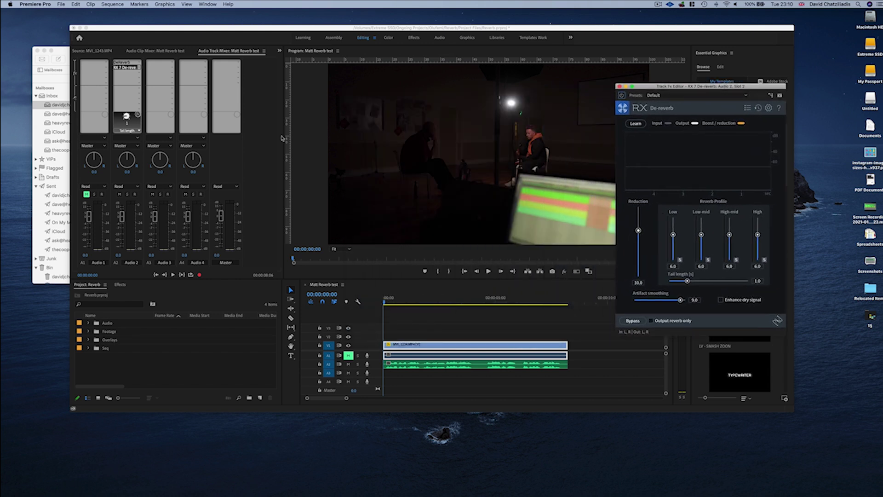
- Open the editor of Audio 2's first-slot DeReverb effect and reposition the RX 7 De-reverb editor window
double_click(122, 62)
drag(679, 86, 448, 79)
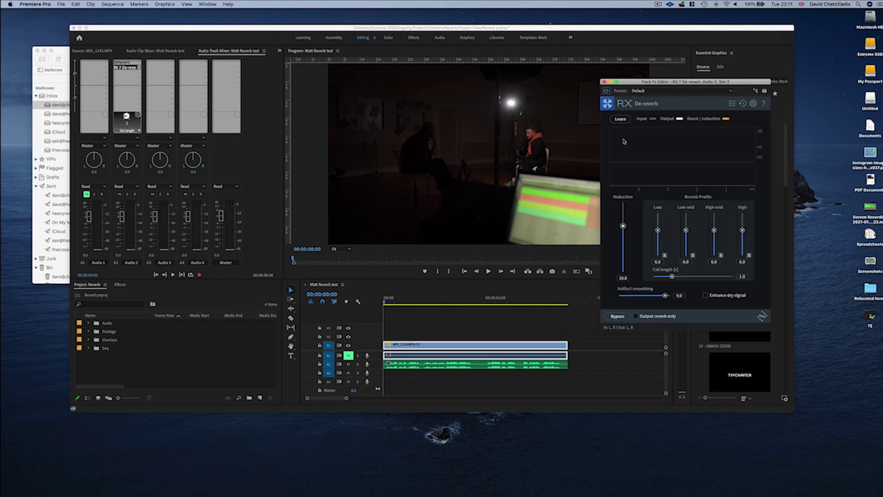
drag(660, 82, 609, 69)
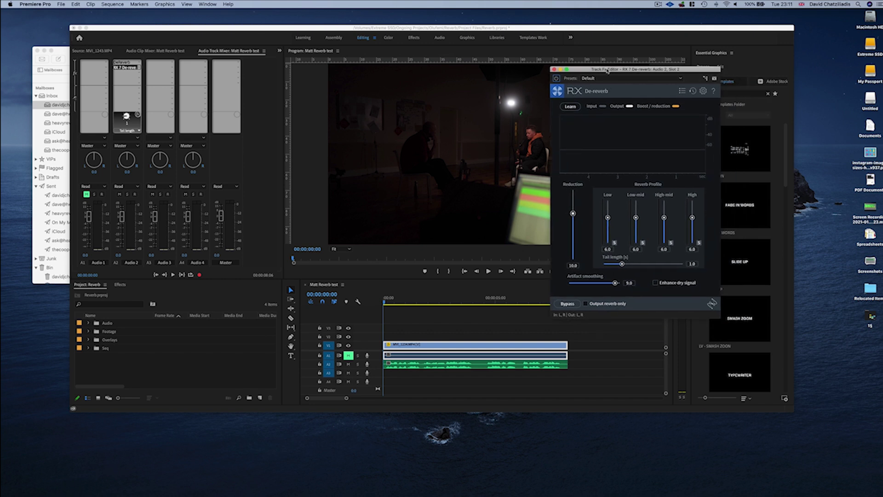
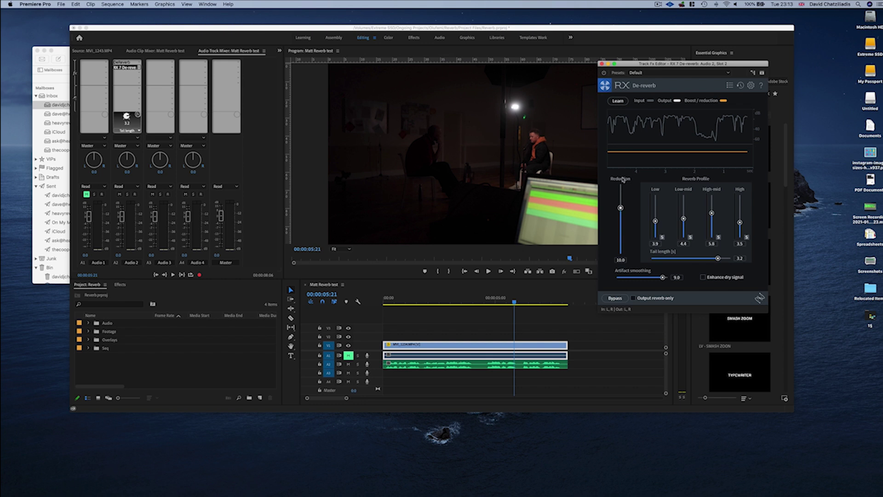
- Set the RX 7 De-reverb Reduction to 1.0 and play the sequence from the start
drag(622, 214, 621, 227)
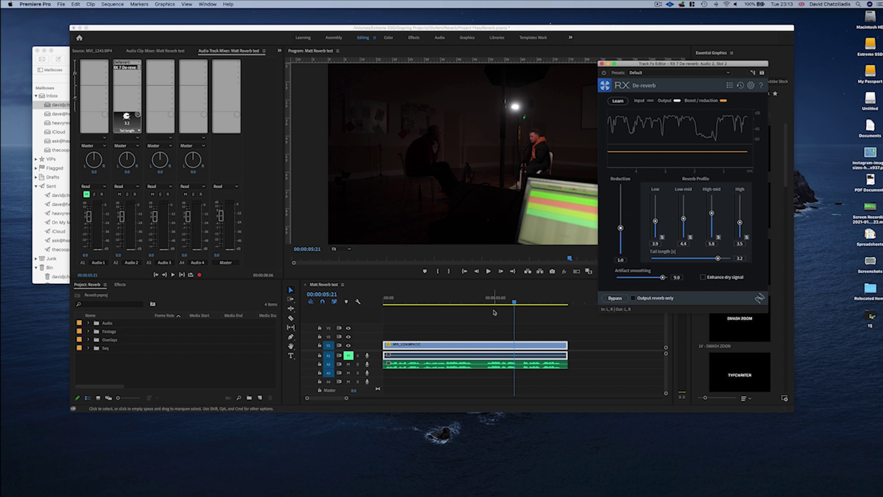
click(465, 271)
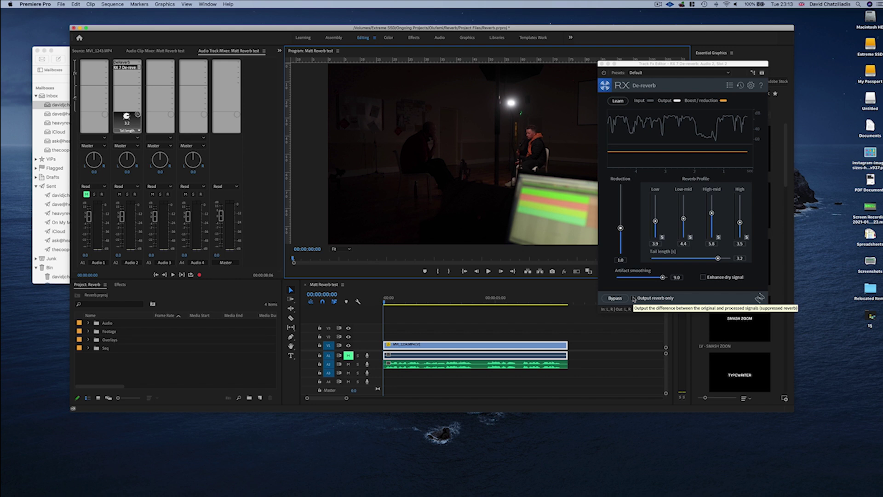
click(489, 271)
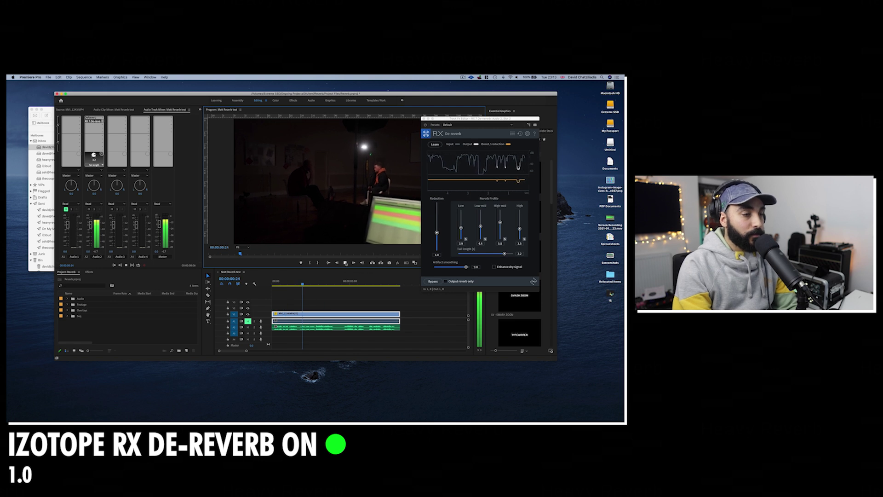
click(345, 263)
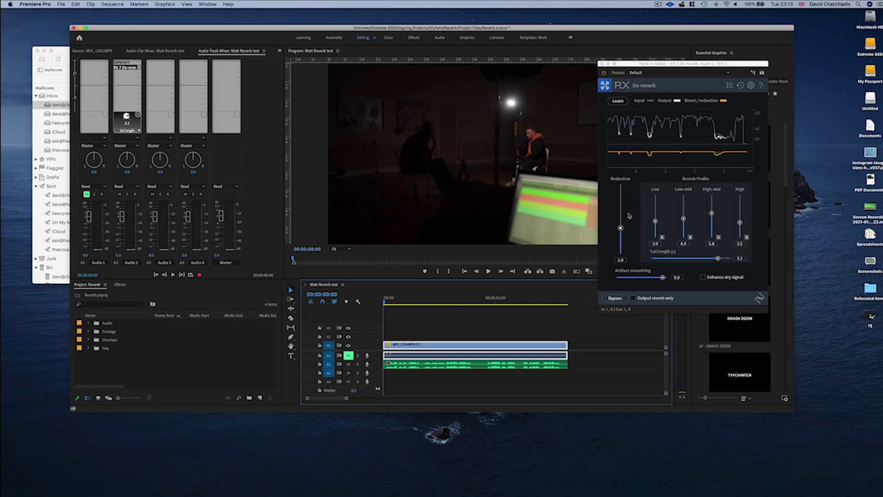
- Set the RX 7 De-reverb Reduction to 3.3, play the sequence from the start, and replay it with Output reverb only enabled
drag(619, 230, 621, 223)
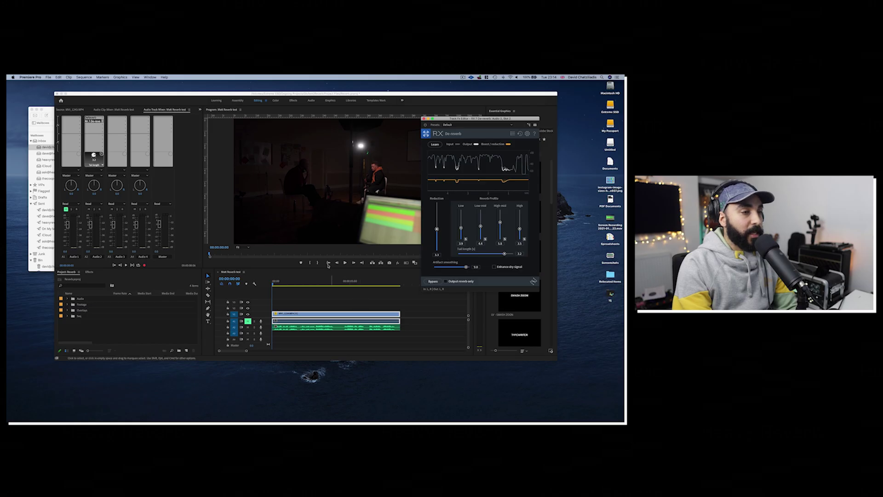
click(488, 271)
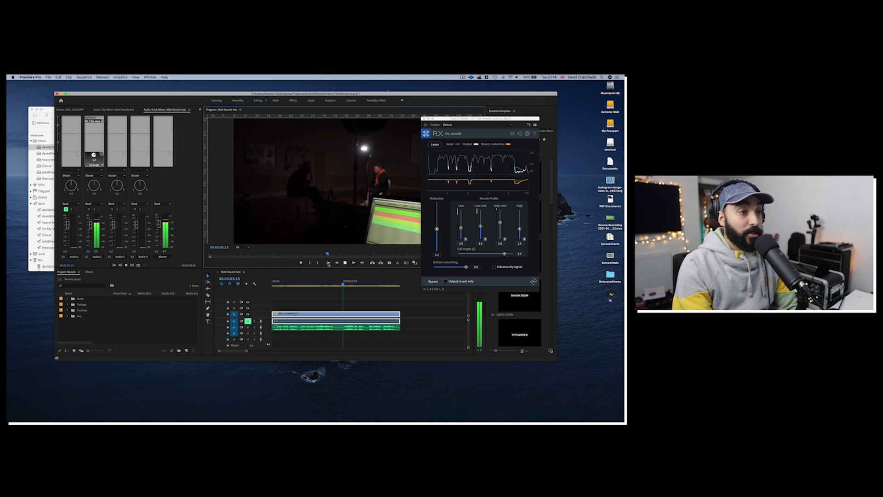
click(329, 263)
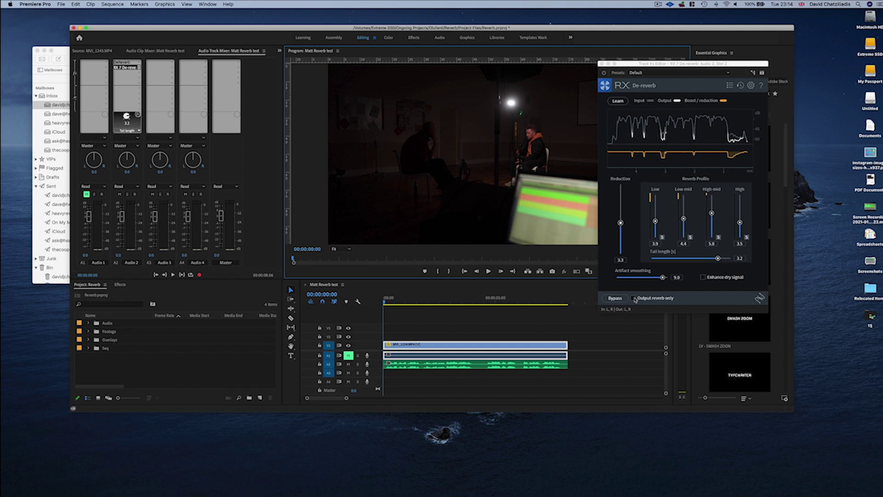
click(634, 298)
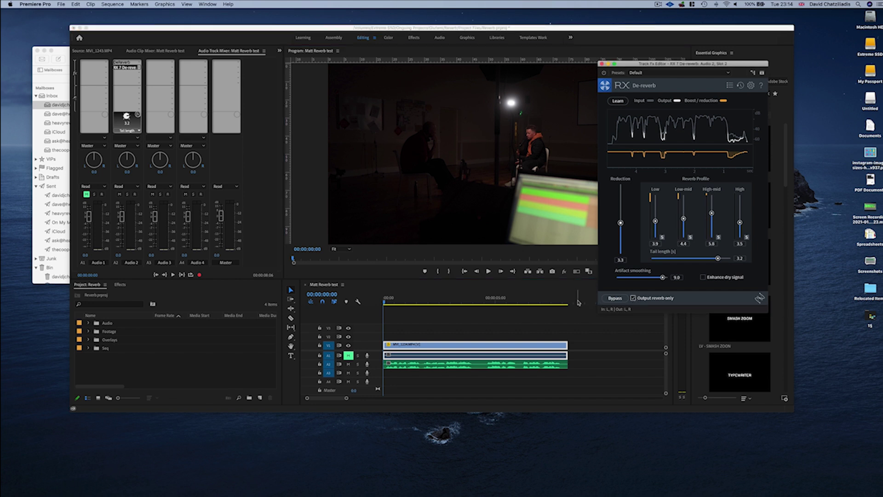
key(space)
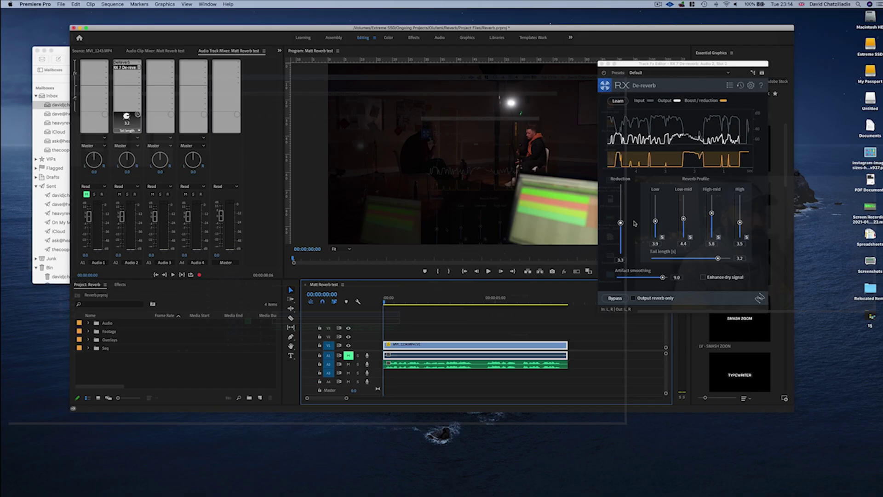
- Set the RX 7 De-reverb Reduction to 2.2 and play the first few seconds of the sequence
drag(621, 223, 622, 225)
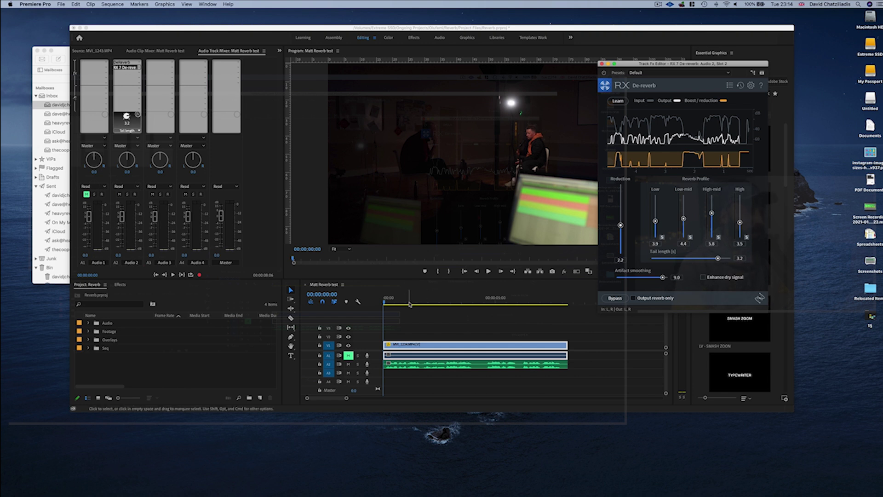
click(462, 275)
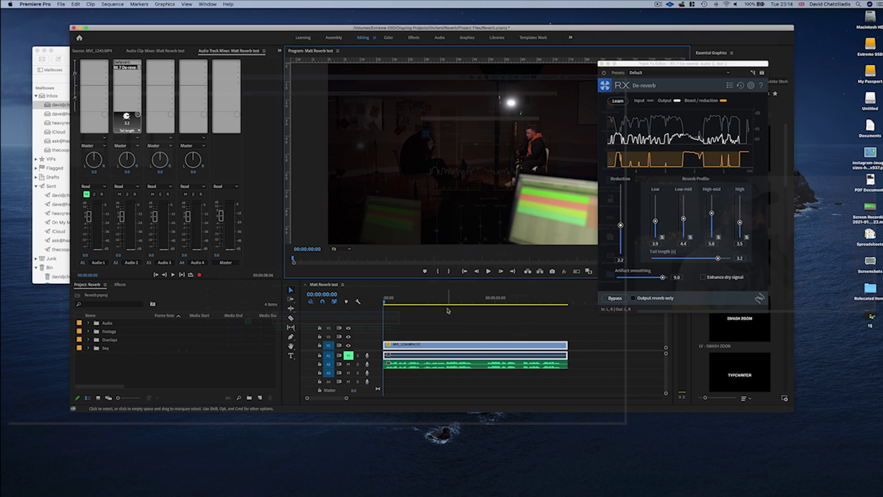
key(space)
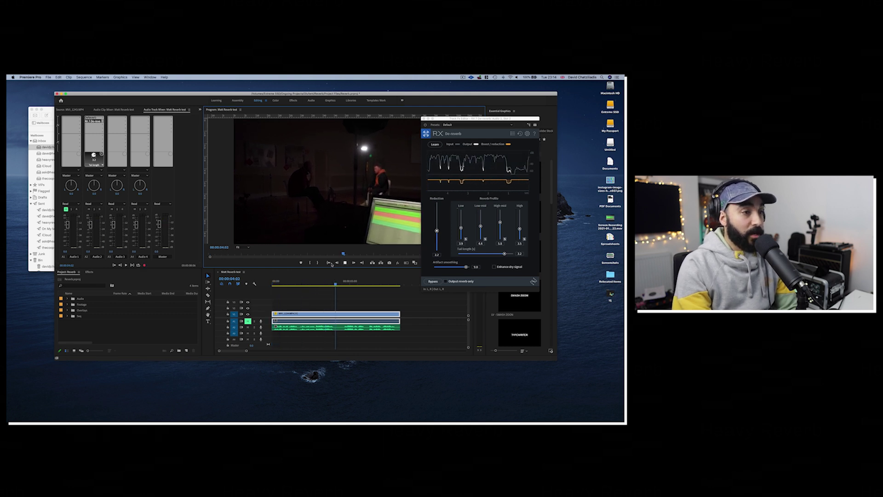
click(345, 263)
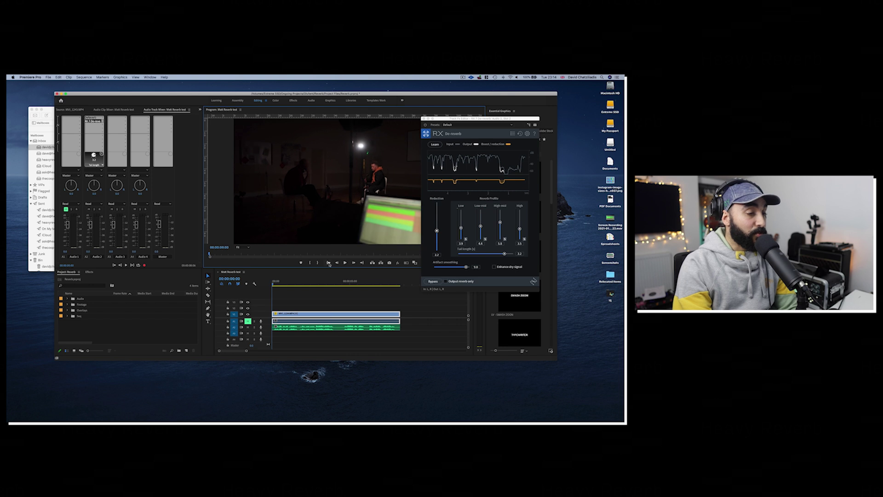
- Play the sequence from the start with RX 7 De-reverb bypassed, and re-enable the plug-in for another playback
click(433, 281)
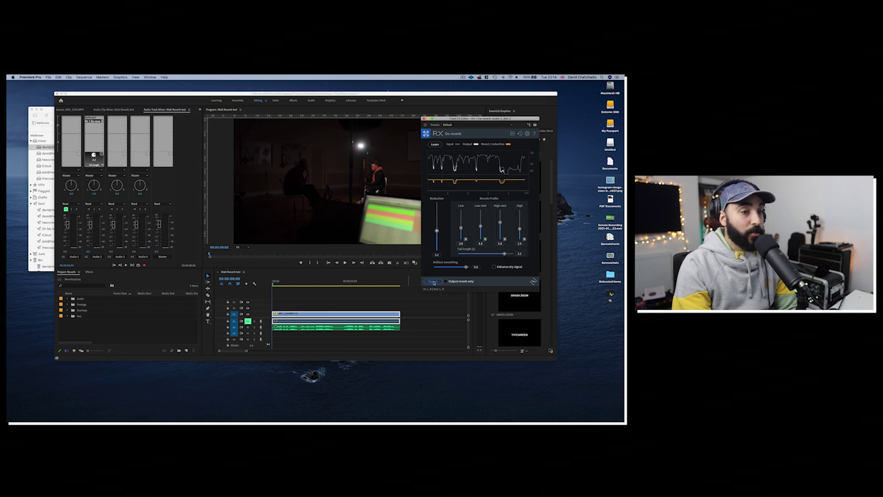
click(328, 266)
key(space)
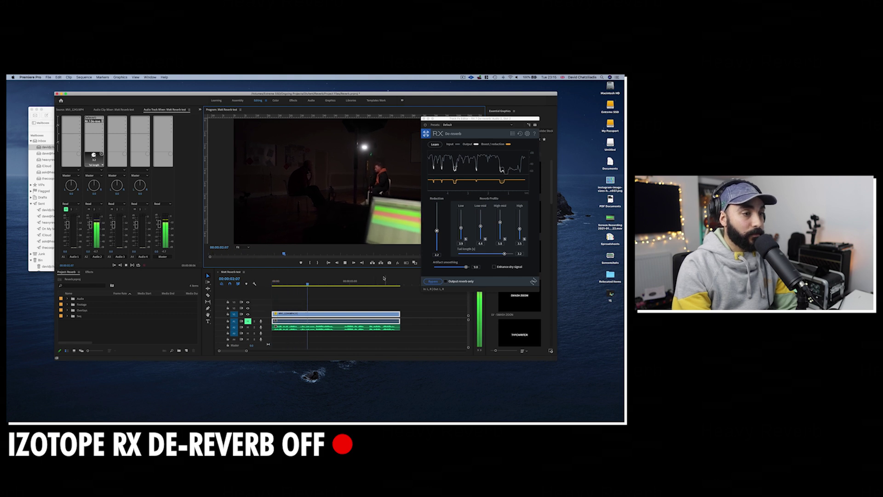
key(space)
click(433, 281)
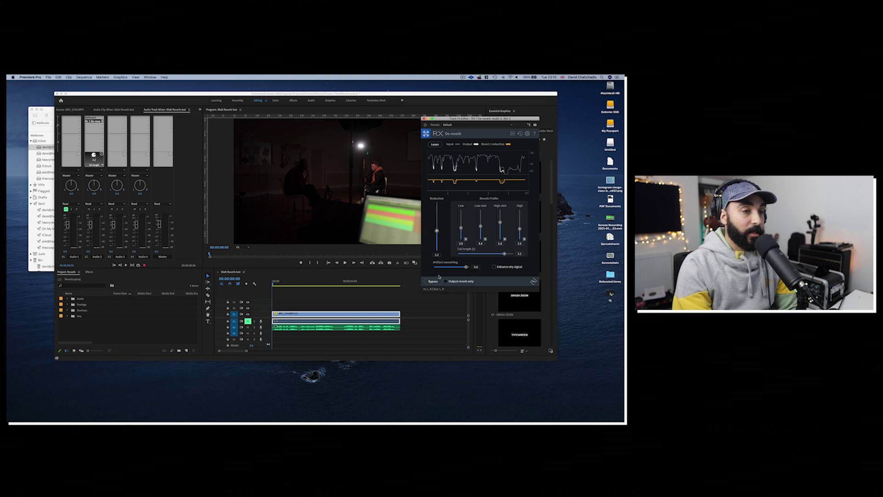
key(space)
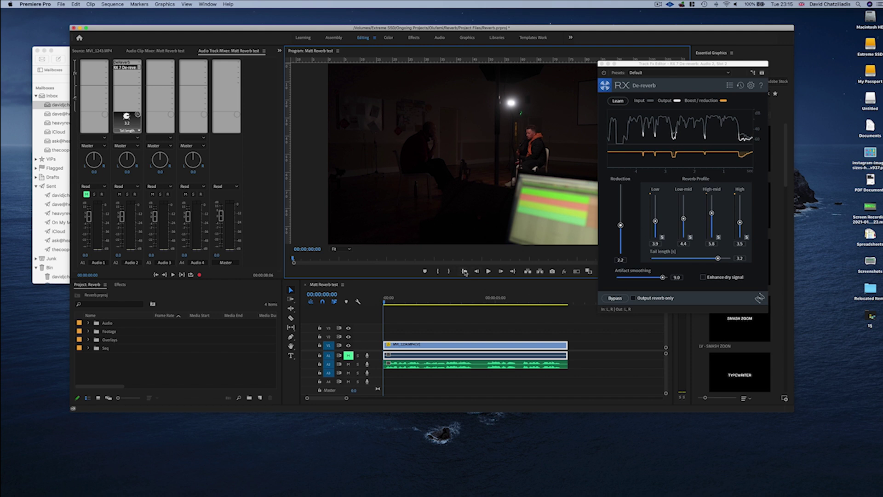
- Play the sequence from the start with Enhance dry signal enabled in RX 7 De-reverb, and again with it disabled
click(704, 278)
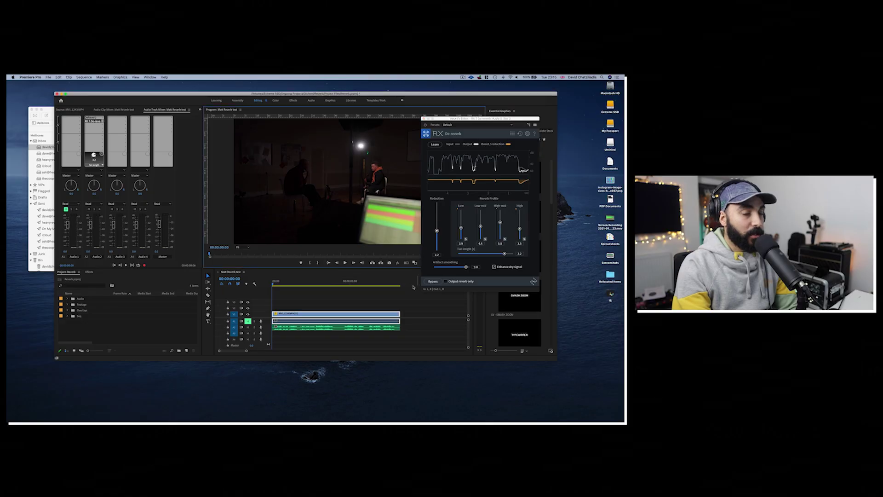
key(space)
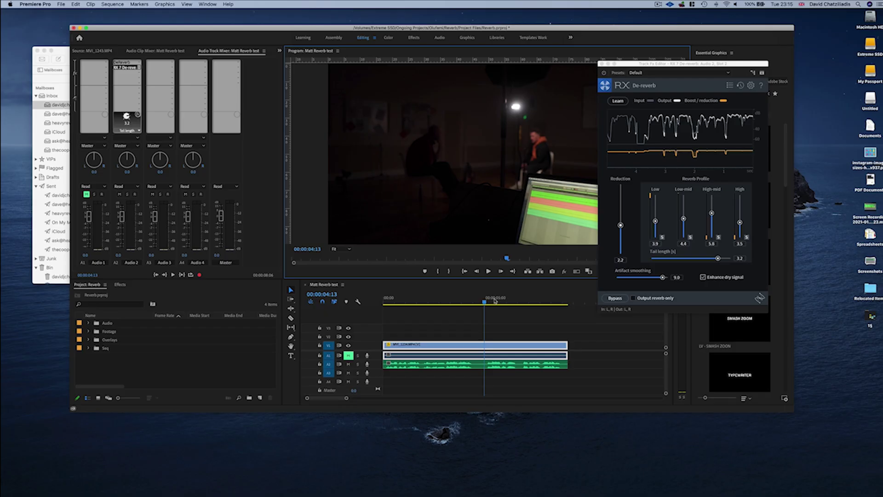
click(474, 273)
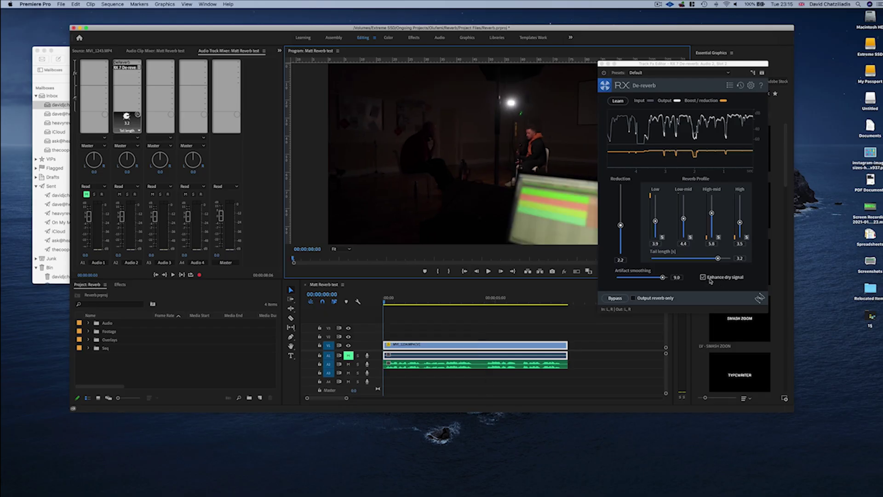
click(703, 277)
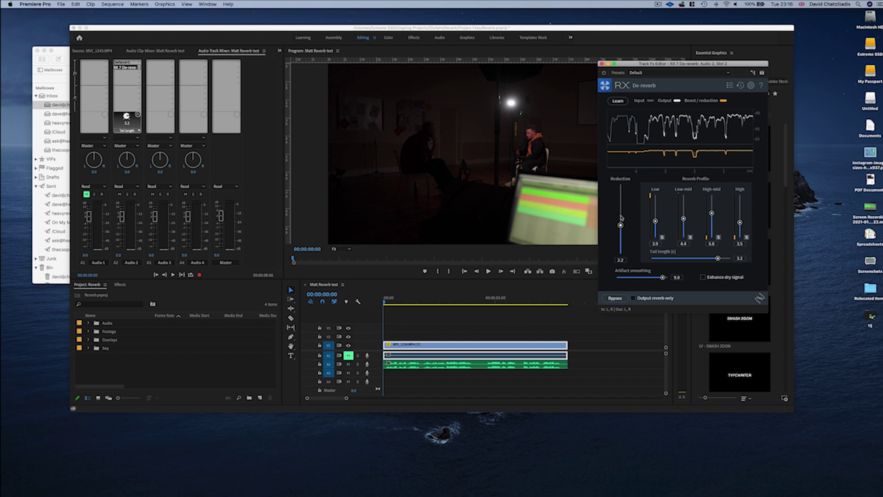
click(420, 300)
key(space)
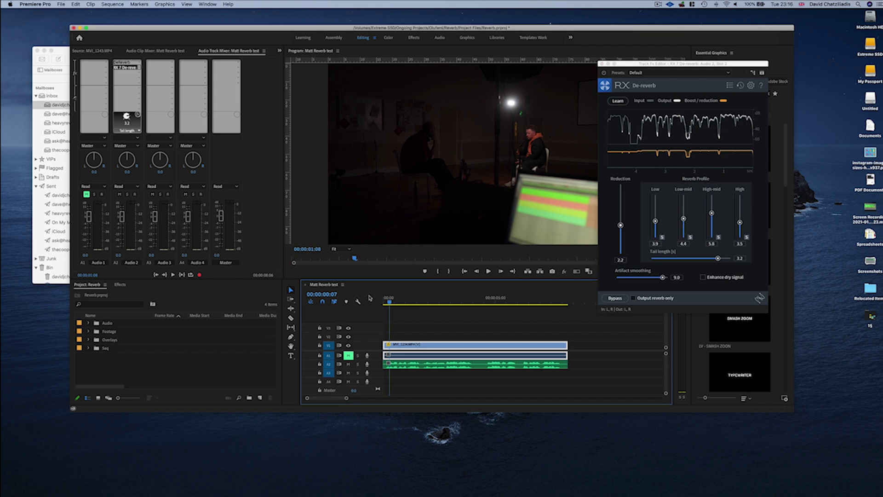
click(465, 271)
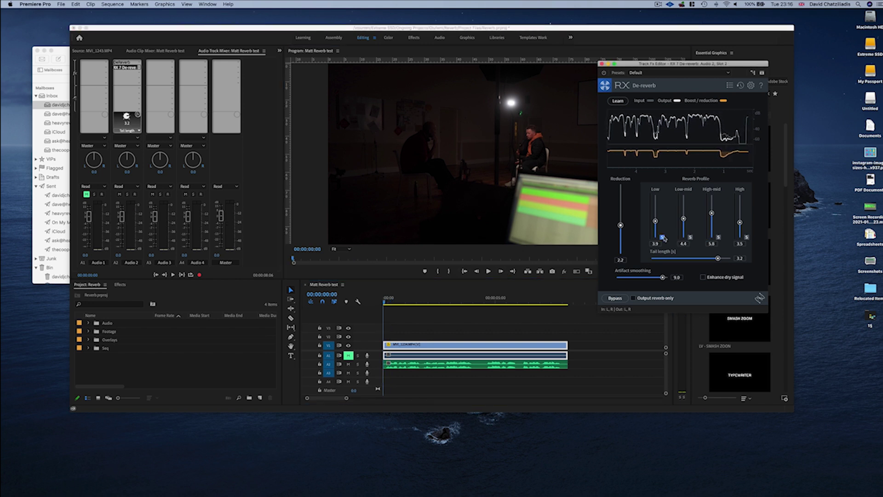
- Solo the Low and Low-mid bands of the Reverb Profile in turn while playing the sequence, and clear the solo again
click(663, 237)
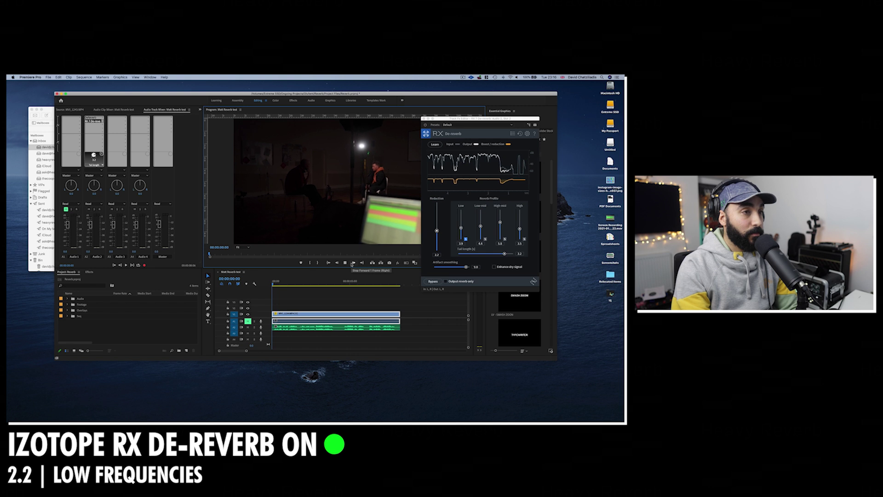
key(space)
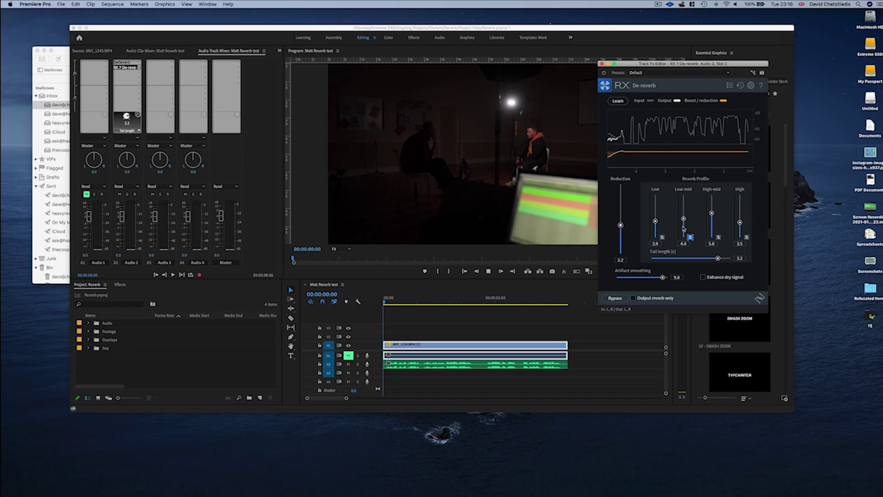
key(space)
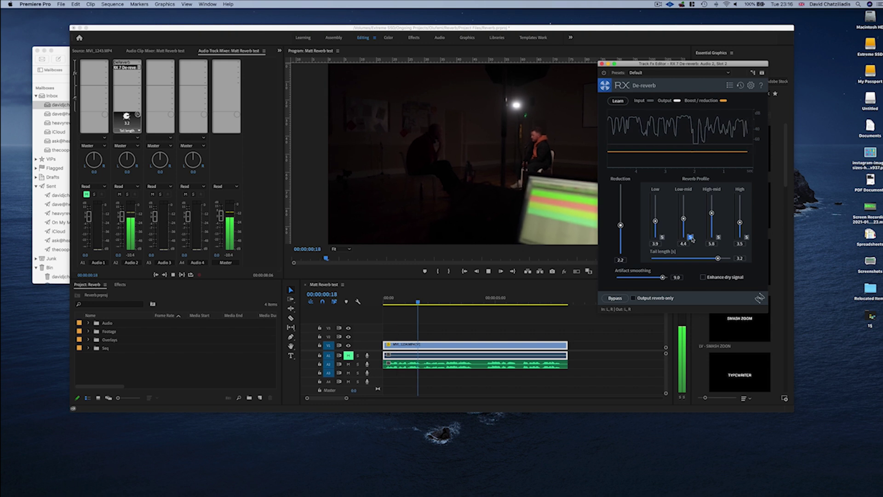
click(689, 237)
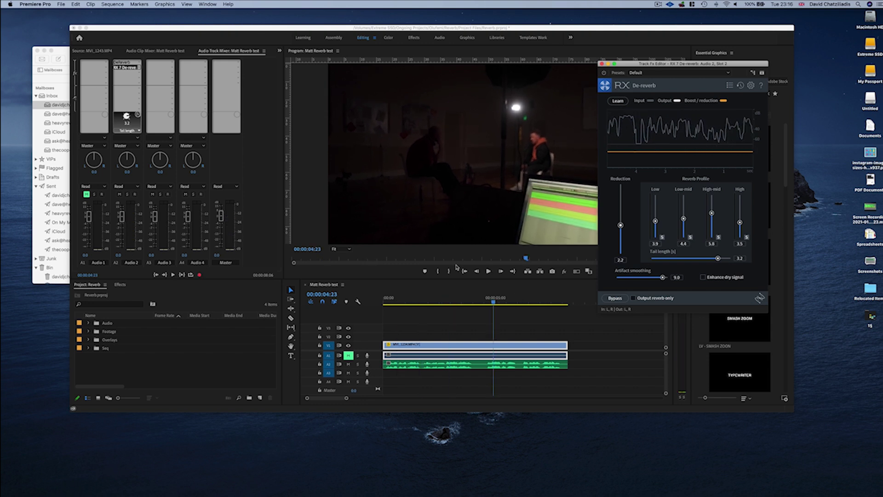
click(464, 271)
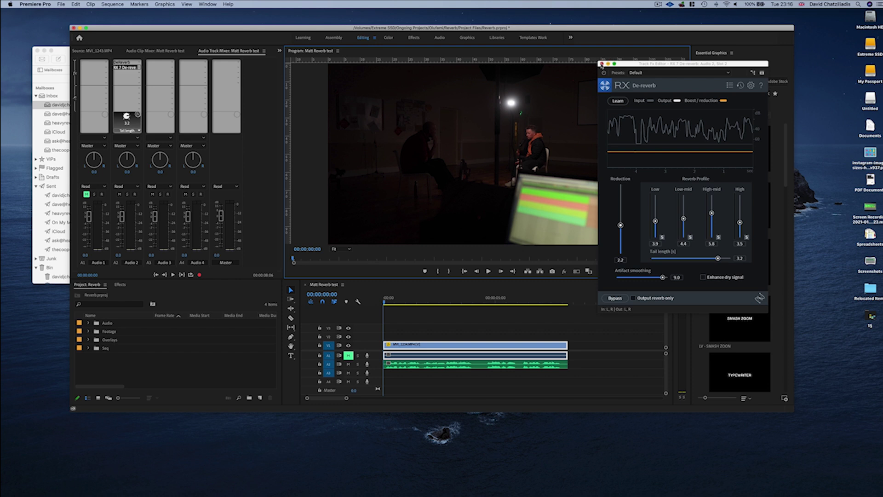
- Close the RX 7 De-reverb editor and open the Hall Test sequence from the Seq bin
click(602, 65)
scroll(443, 317, down, 3)
click(120, 357)
click(88, 348)
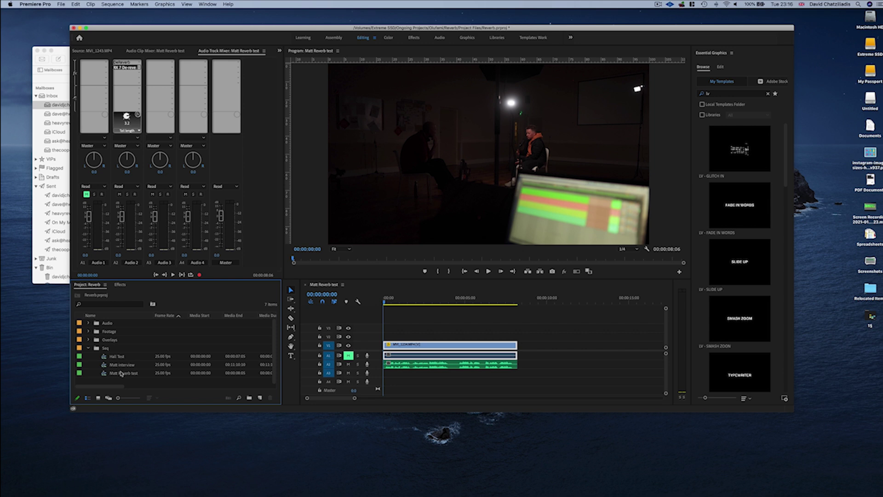
double_click(117, 356)
- Play the Hall Test sequence from 00:00:03:04 and move its voice clip from Audio 3 to Audio 2
drag(496, 303, 451, 302)
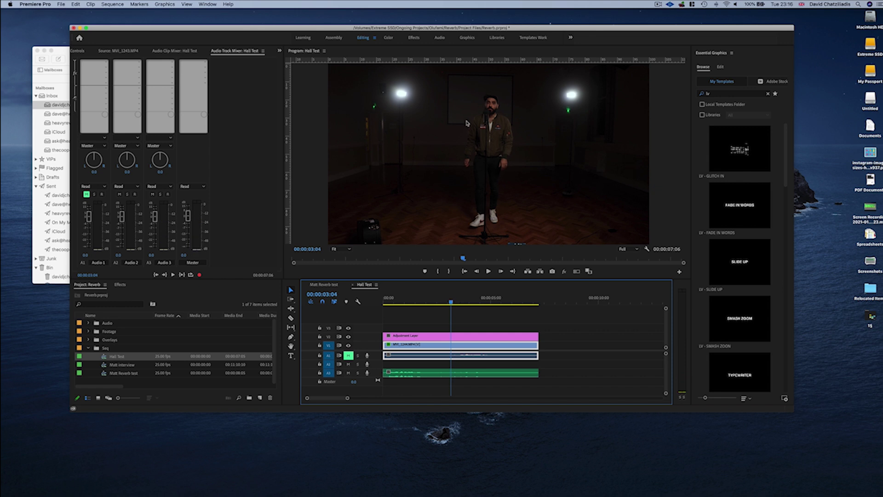
key(space)
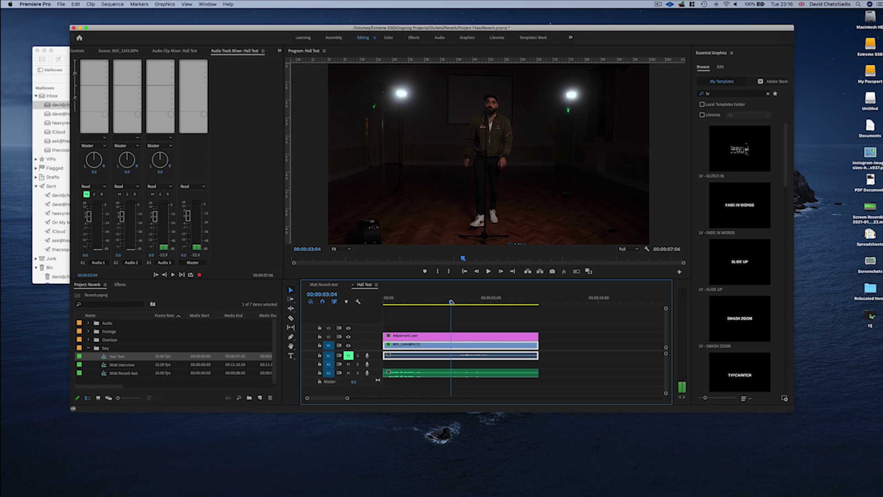
click(442, 364)
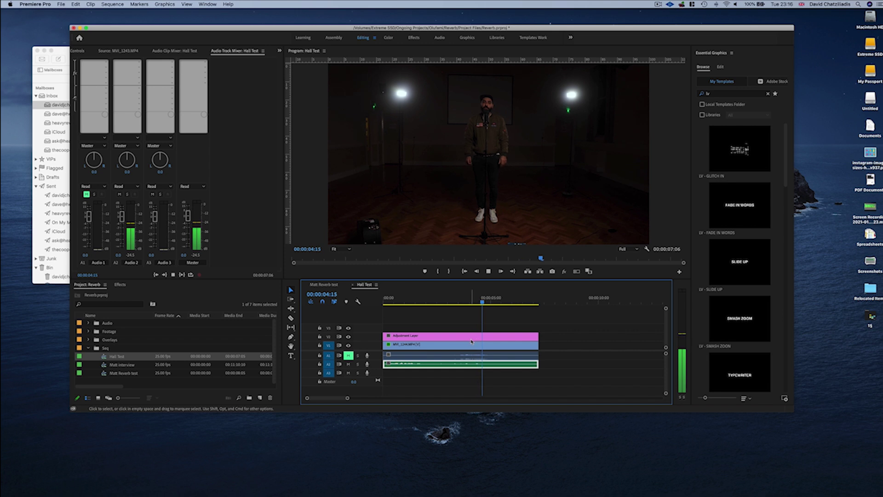
key(space)
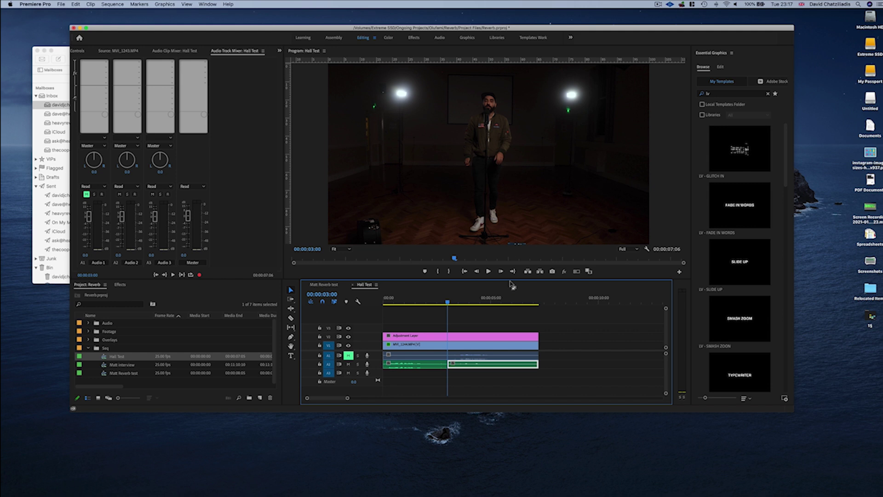
- Open the Audio 2 clip segment after 00:00:03:00 in Adobe Audition and normalize its entire waveform to 0
right_click(470, 364)
click(523, 289)
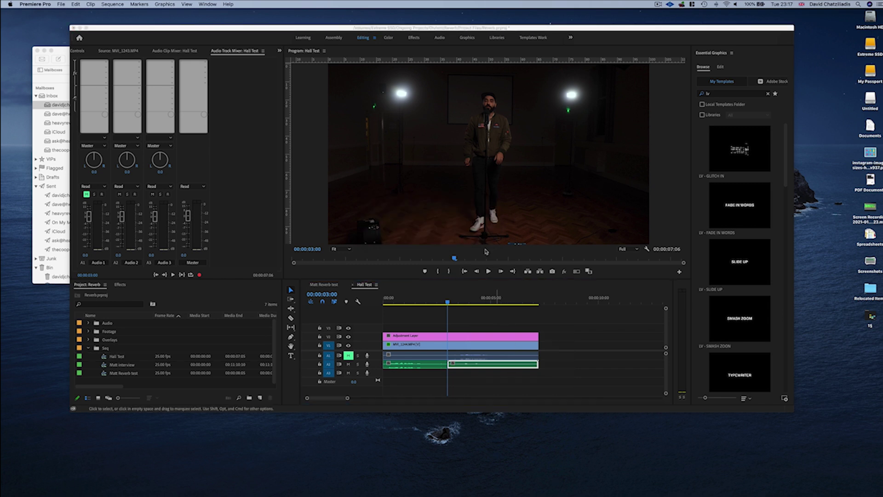
key(super+a)
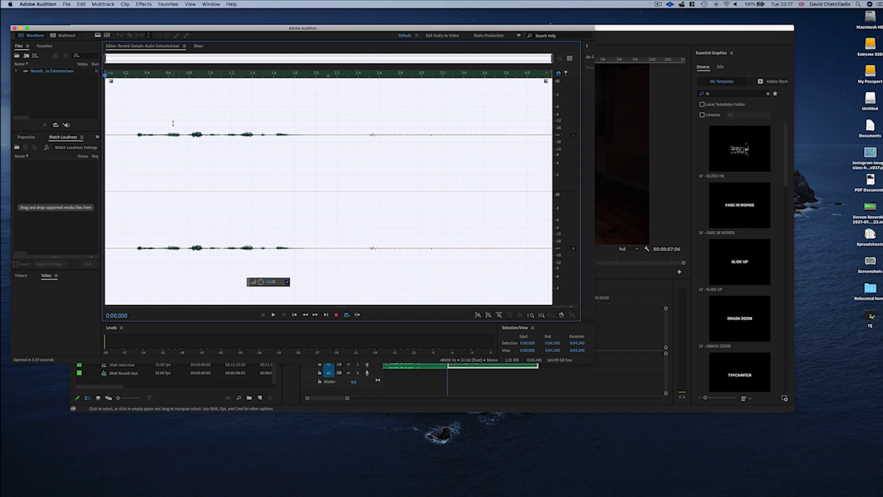
click(144, 5)
mouse_move(213, 88)
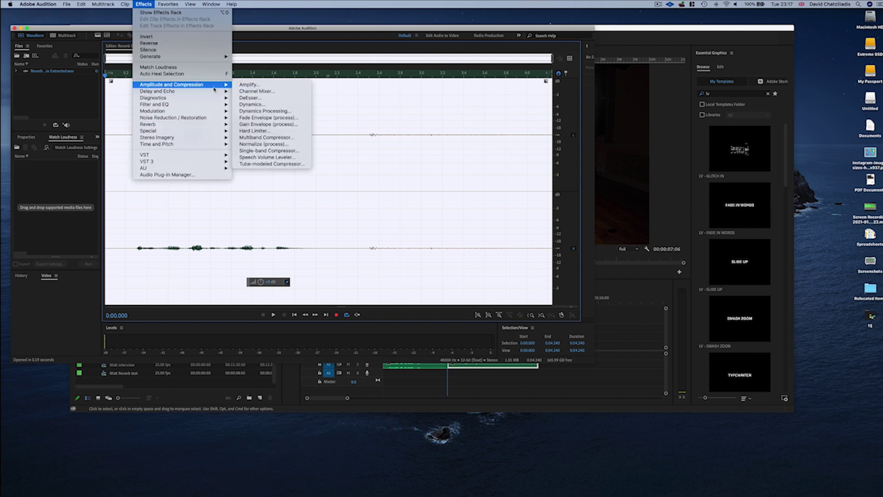
click(257, 137)
click(207, 199)
text(0)
click(243, 224)
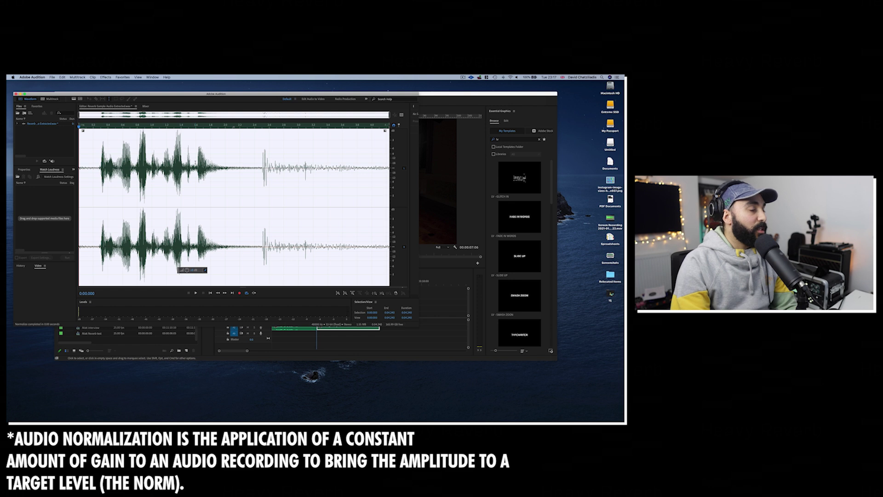
- Play the normalized waveform from just before its first peak, save the file and close Audition to return to Premiere Pro
click(98, 183)
key(space)
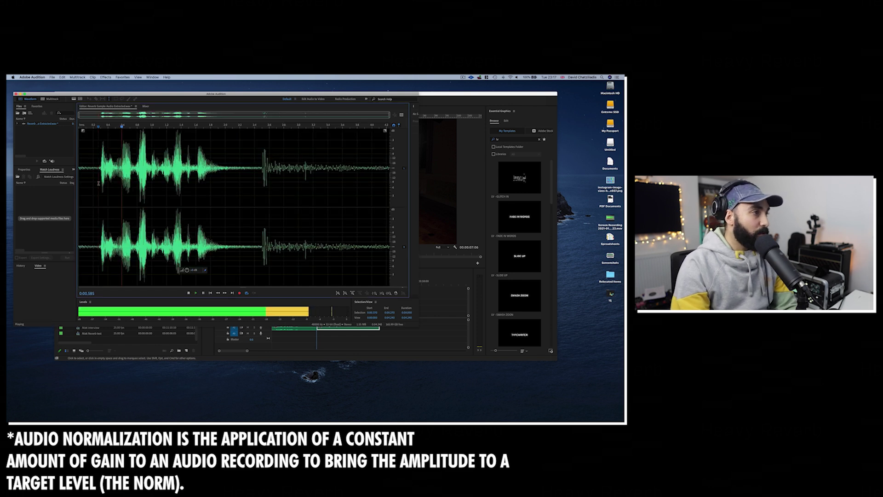
key(space)
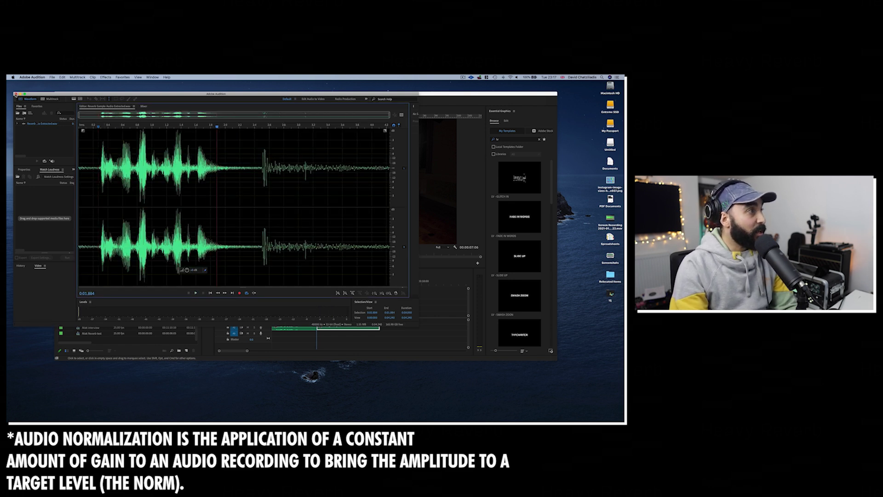
click(15, 94)
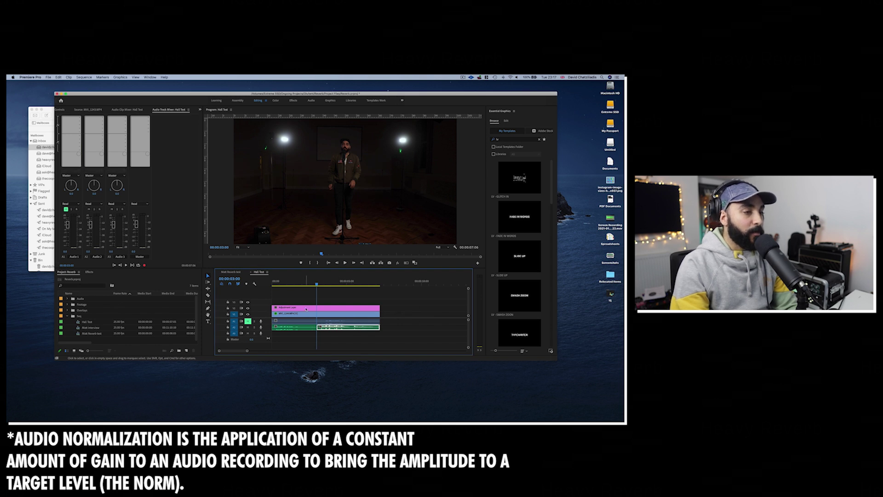
- Move the normalized segment to Audio 3 and play it, and trim the sequence's clips to end at 00:00:05:14
drag(320, 328, 314, 338)
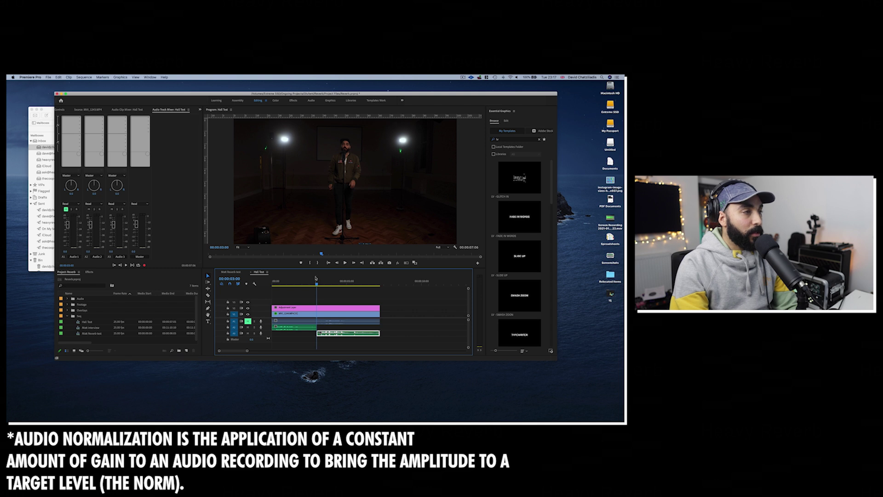
key(space)
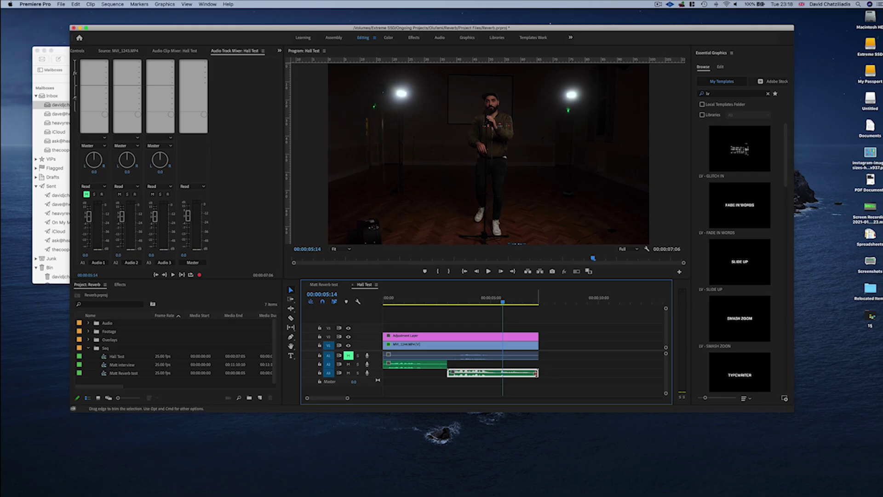
drag(537, 373, 506, 373)
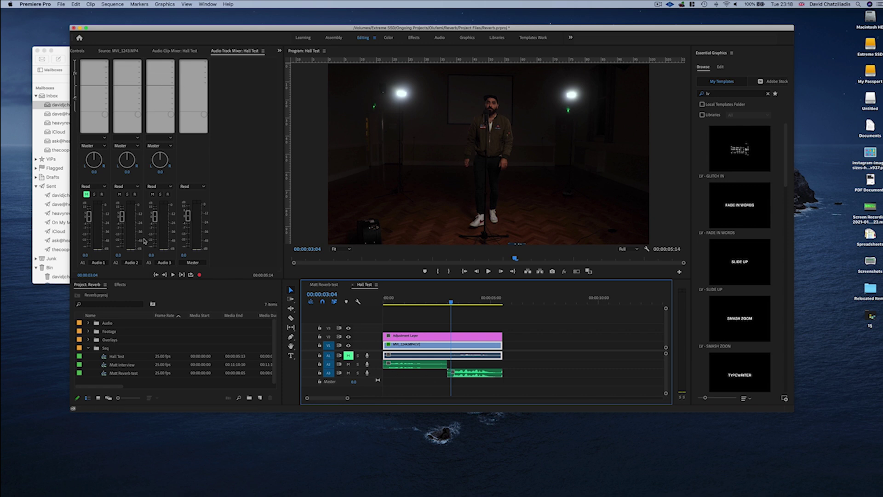
- Add the iZotope RX 7 De-reverb AU plug-in to the Audio 3 track and open its editor
click(173, 63)
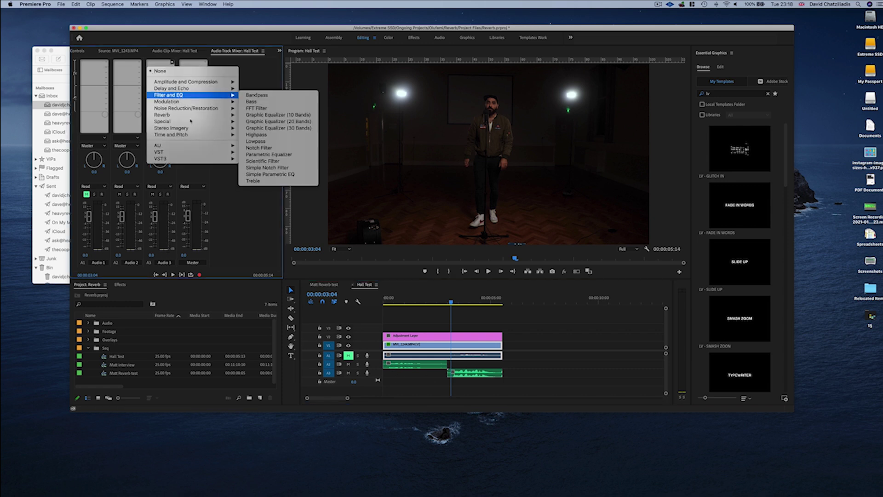
mouse_move(206, 147)
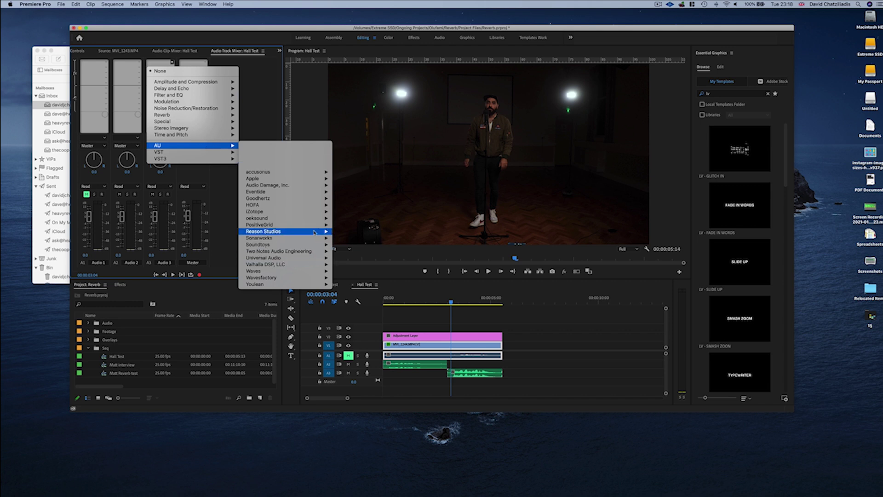
mouse_move(316, 211)
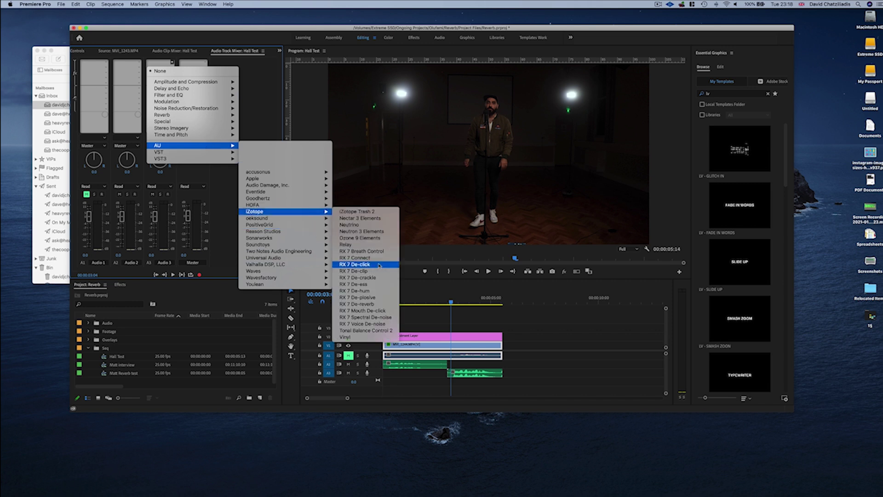
click(387, 305)
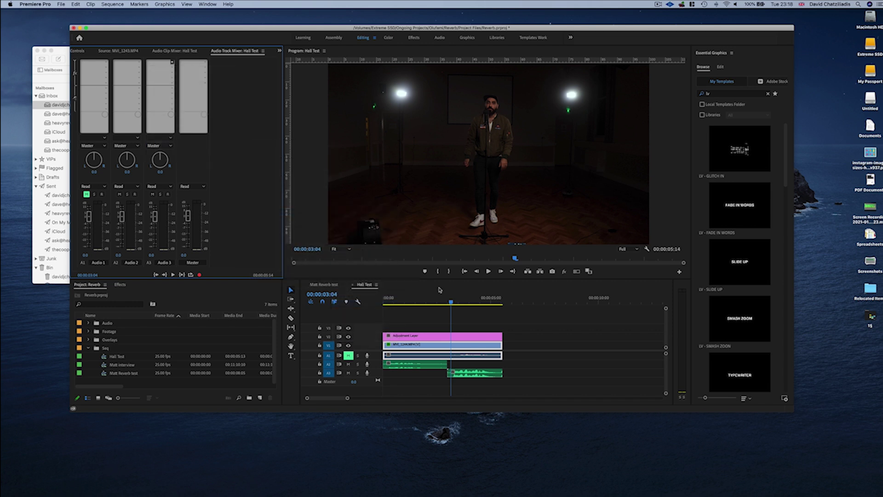
double_click(158, 63)
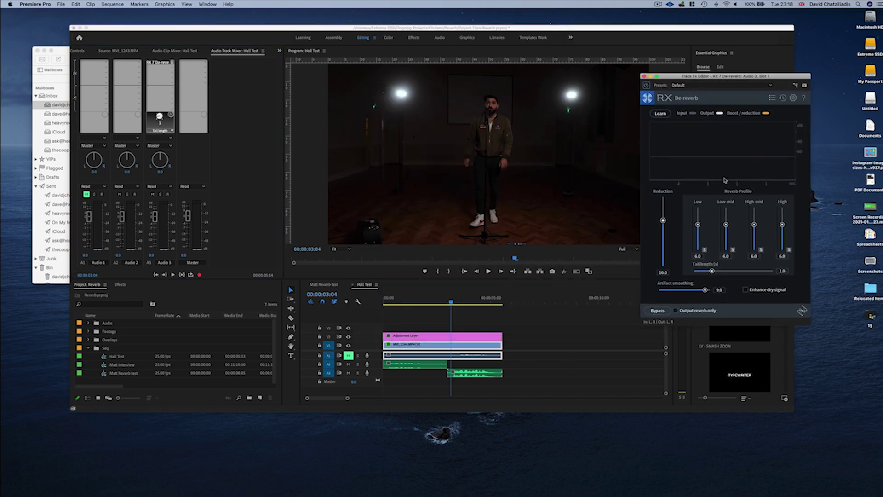
- Have RX 7 De-reverb learn the reverb profile while the normalized segment plays, and stop learning
click(660, 114)
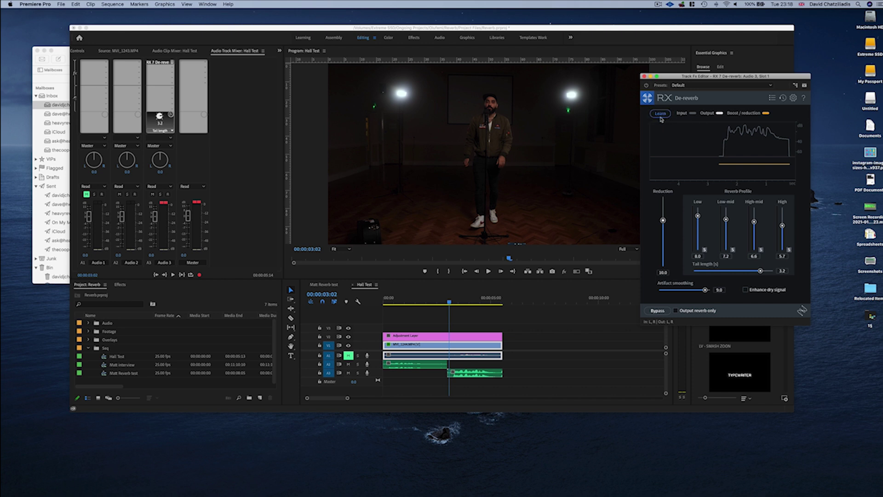
key(space)
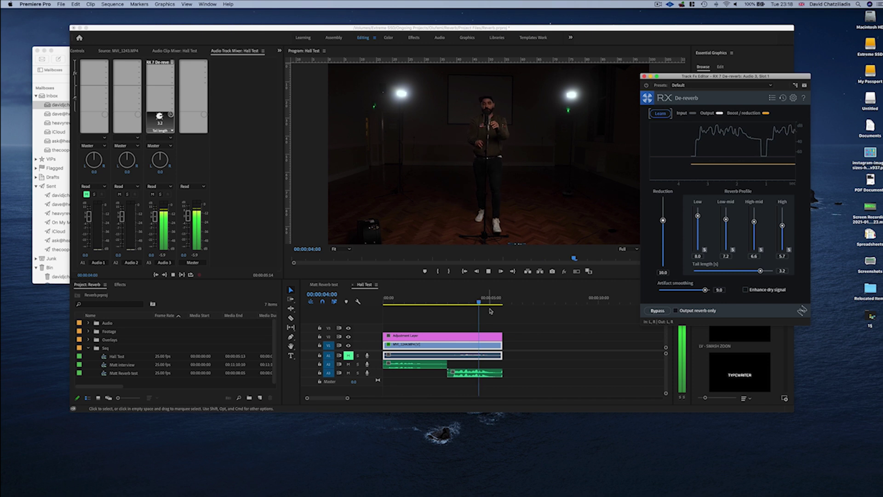
key(space)
click(660, 113)
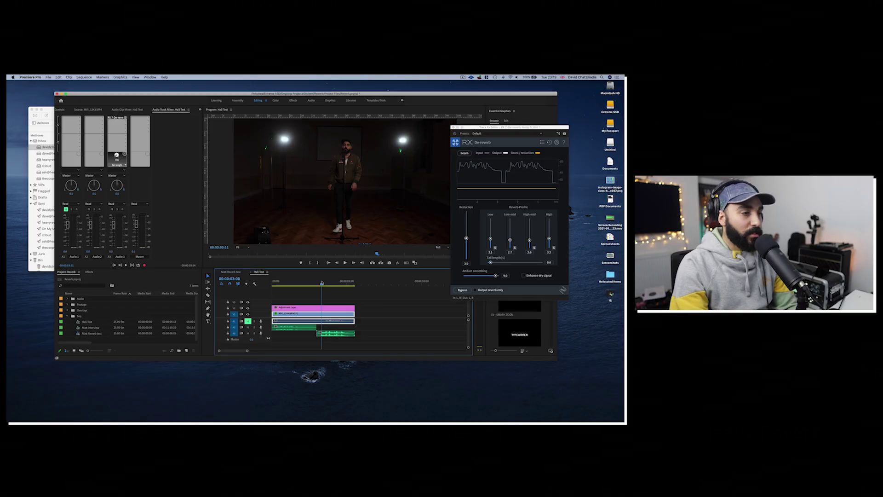
- Play the hall segment with RX 7 De-reverb's reduction at 3.0, and replay it with only the removed reverb output
key(space)
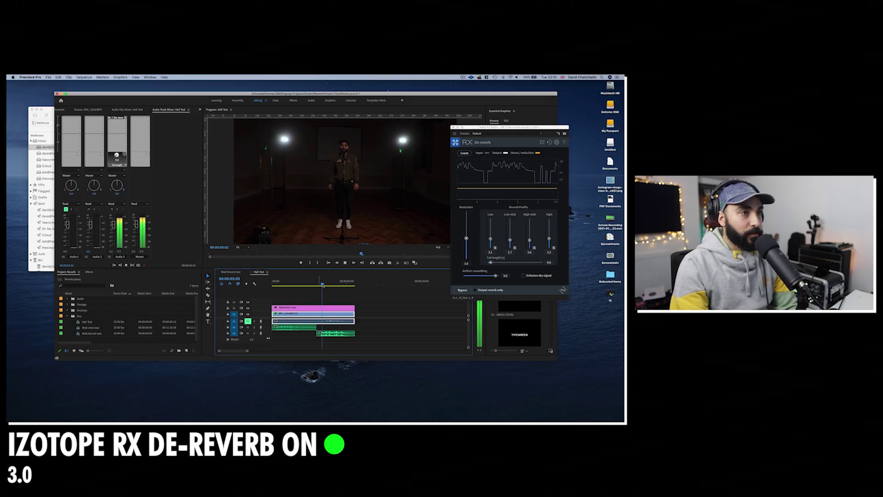
click(320, 285)
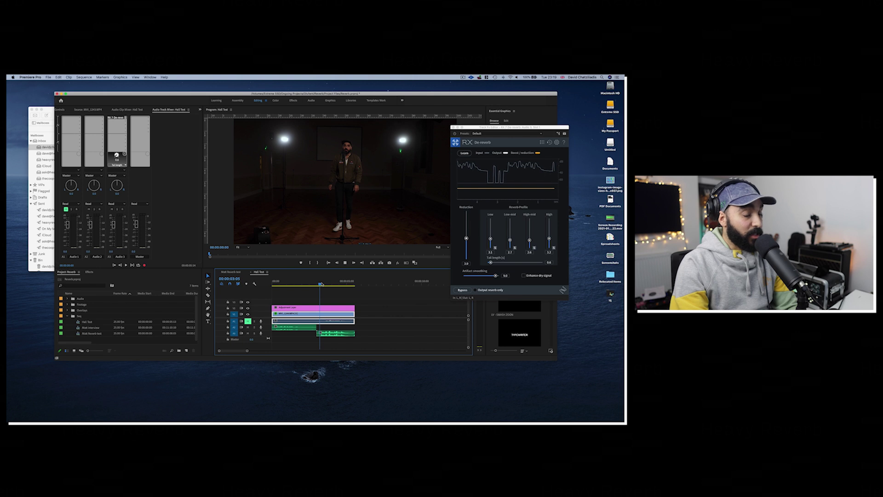
click(476, 290)
click(342, 325)
key(space)
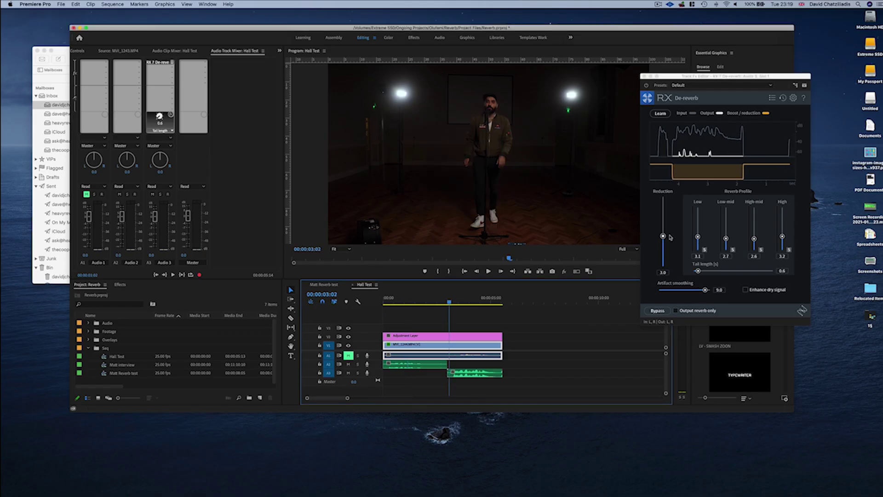
- Set RX 7 De-reverb's reduction to 7.0 and play the segment, auditioning its reverb-only output as well
click(663, 236)
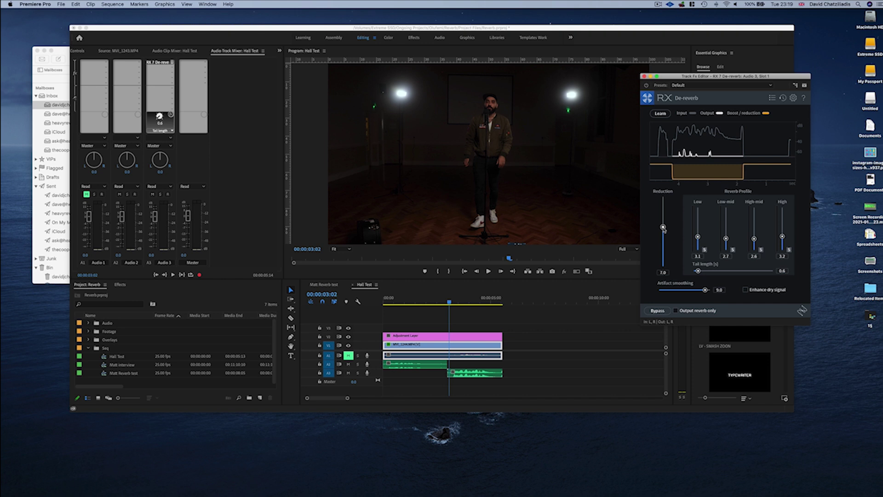
key(space)
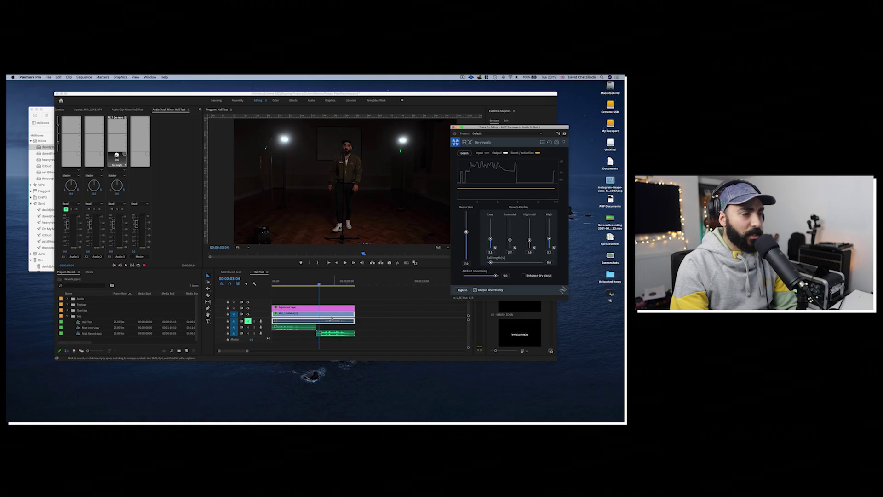
key(space)
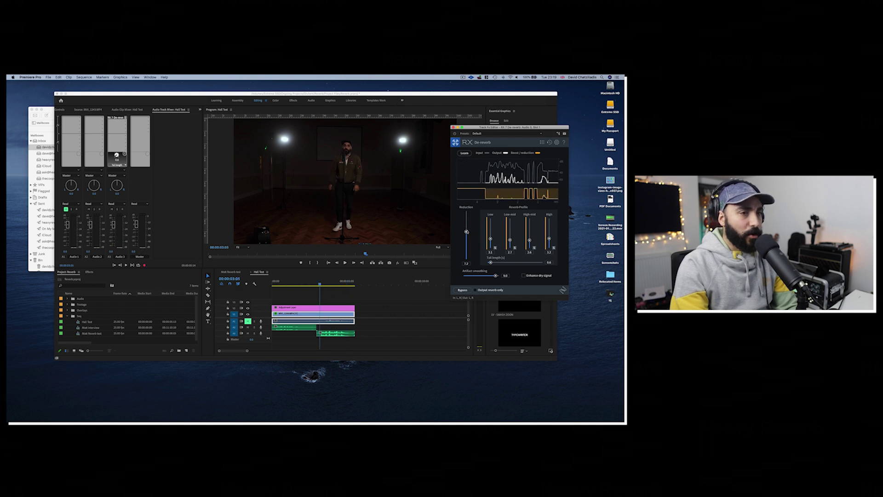
- Set RX 7 De-reverb's reduction to 9.9 and tail length to 2.7, and audition both the processed and reverb-only output
drag(467, 228, 467, 227)
click(323, 286)
key(space)
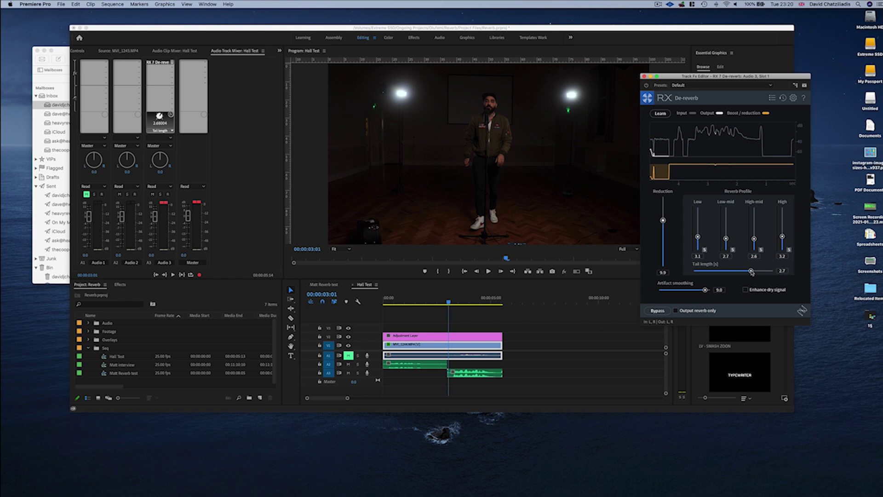
key(space)
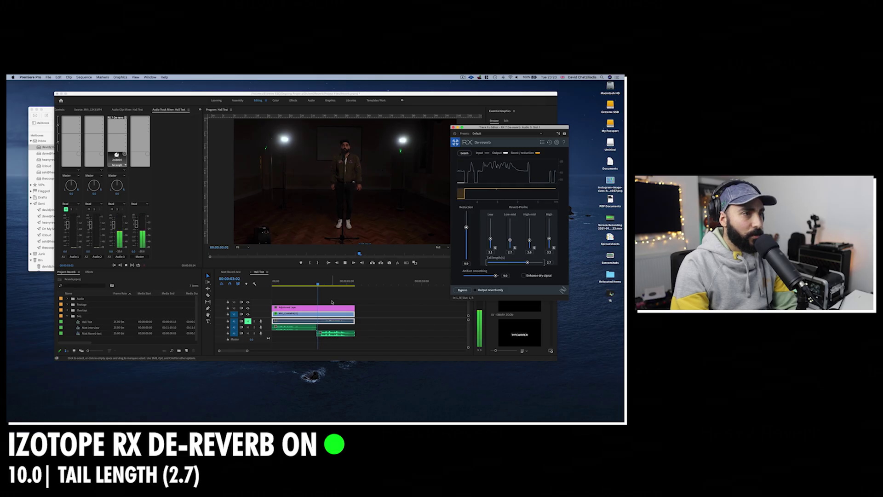
key(space)
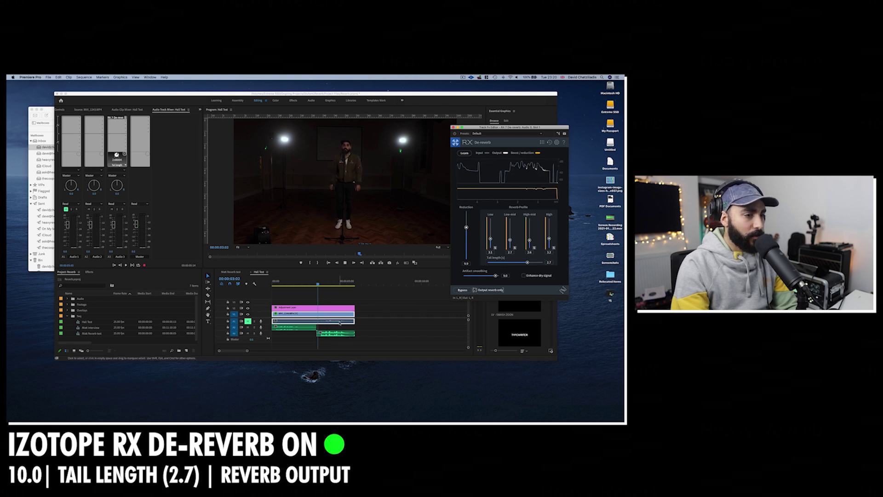
key(space)
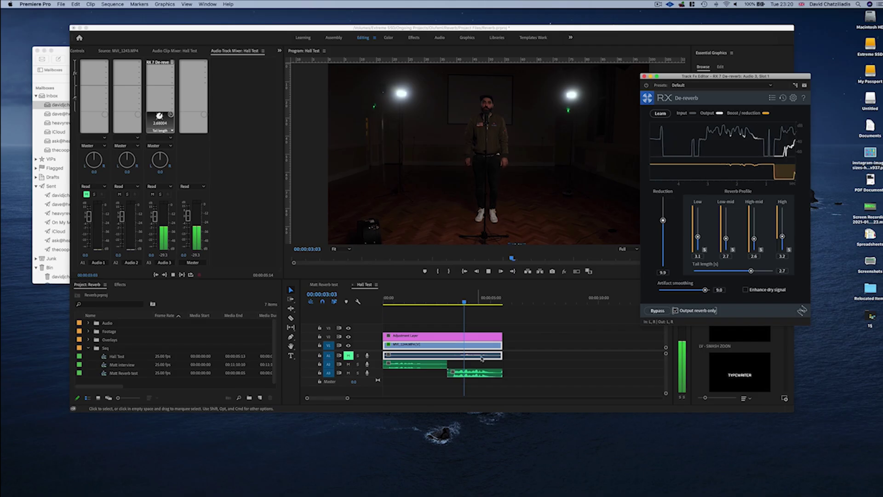
key(space)
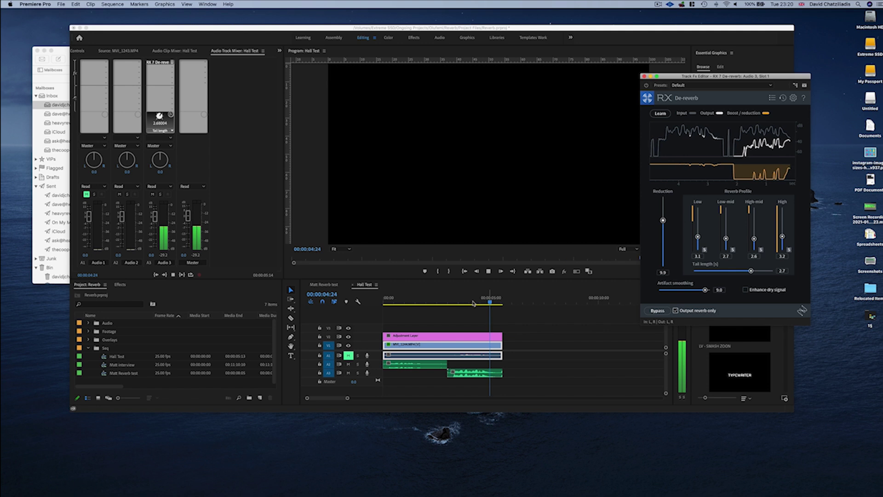
- Turn off reverb-only output, set RX 7 De-reverb's reduction to 15.2 and play the segment from 00:00:03:05
click(449, 303)
drag(450, 303, 453, 303)
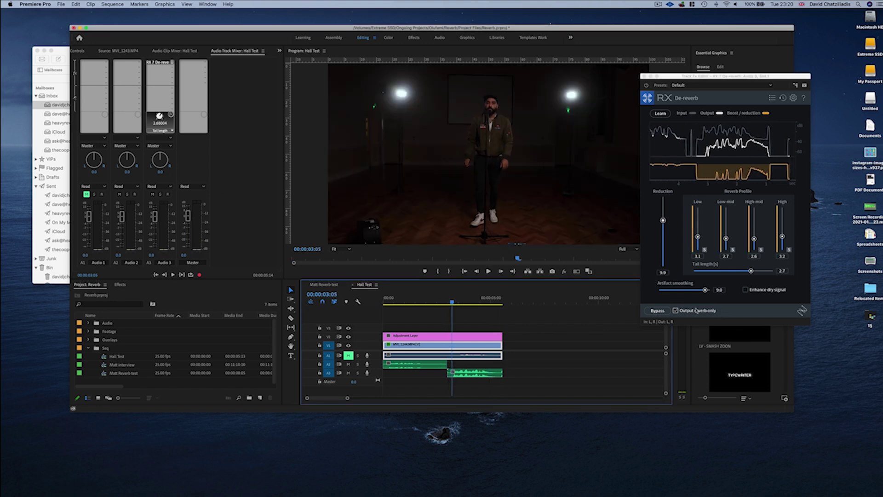
click(676, 311)
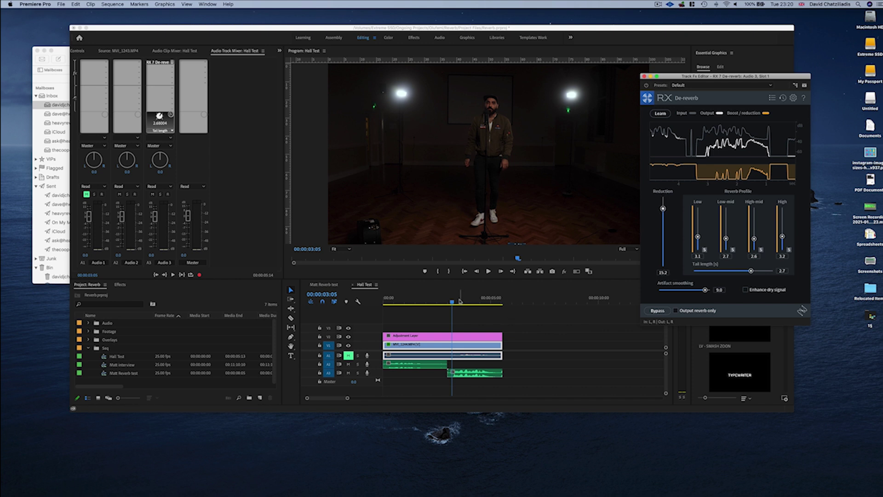
click(479, 330)
key(space)
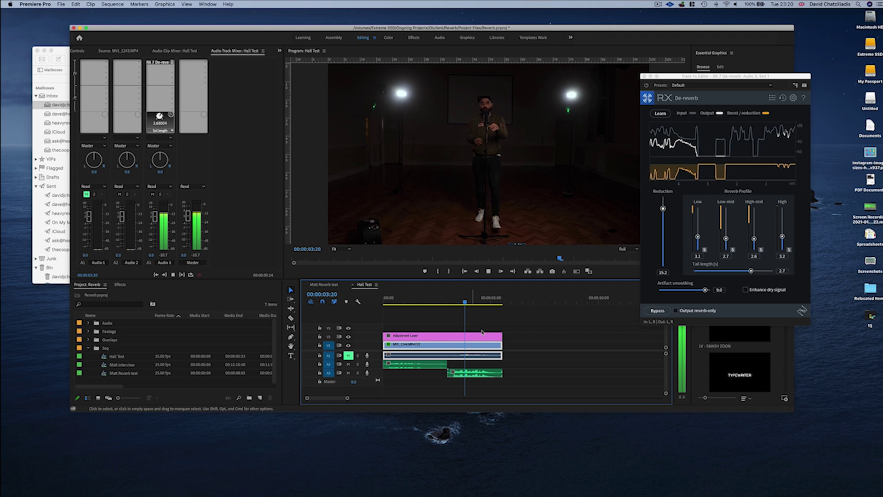
key(space)
- Extend the adjustment layer to end at 00:00:11:02 and set RX 7 De-reverb's reduction to 14.9
key(Left)
key(Left)
key(Left)
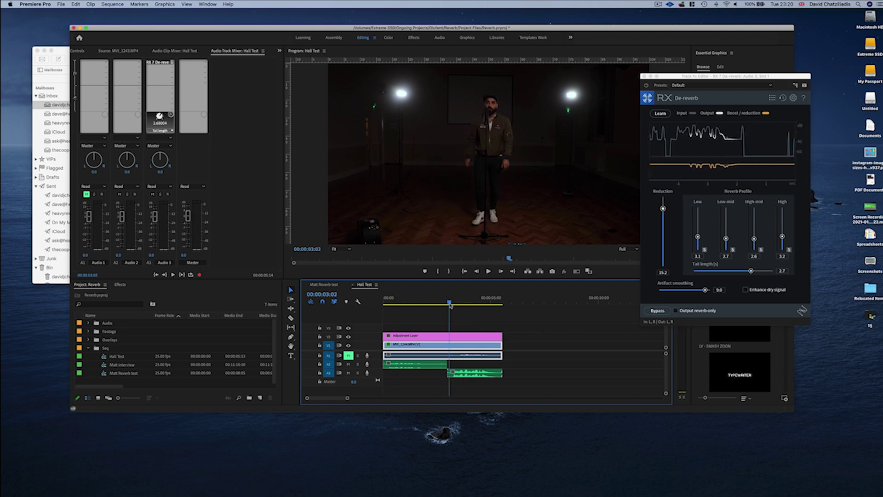
drag(500, 341, 621, 337)
click(663, 210)
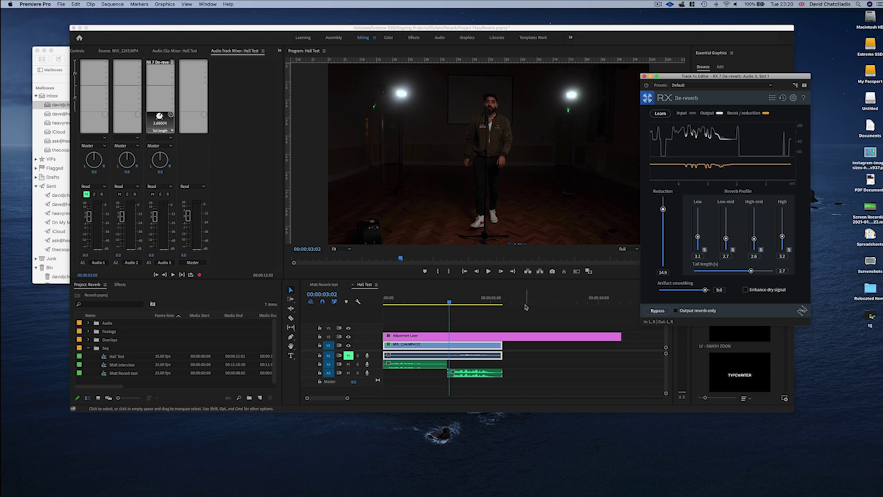
- Insert Premiere's DeReverb noise reduction effect above RX 7 De-reverb on the Audio 3 track and open its editor
click(159, 80)
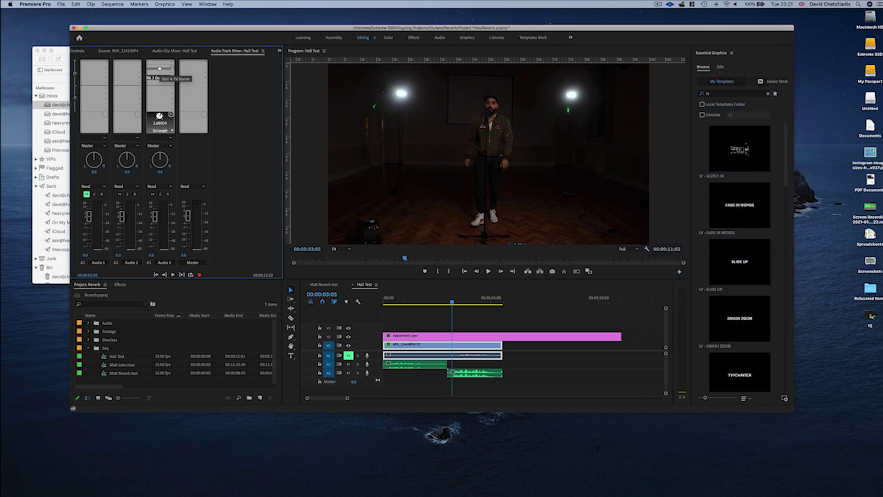
click(159, 69)
mouse_move(214, 109)
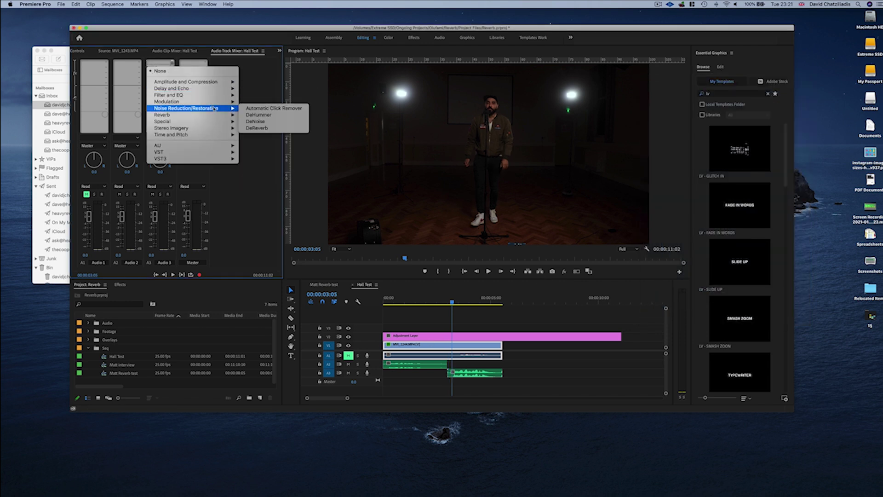
click(257, 128)
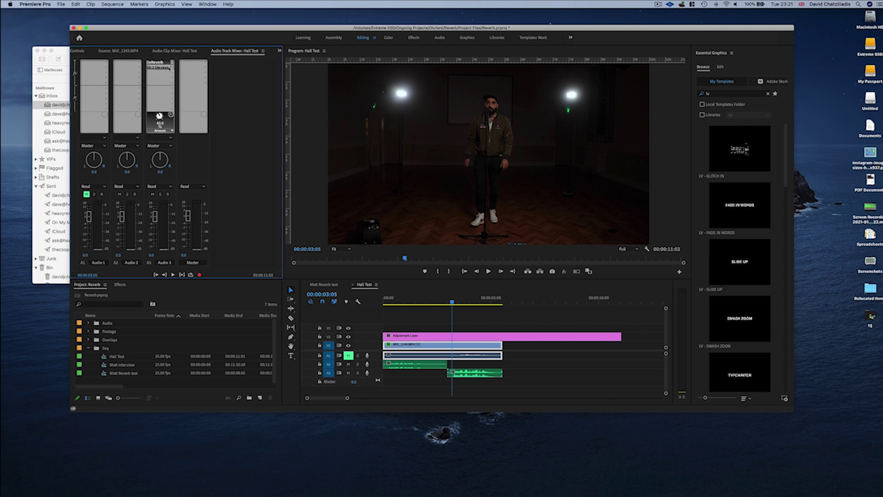
double_click(161, 64)
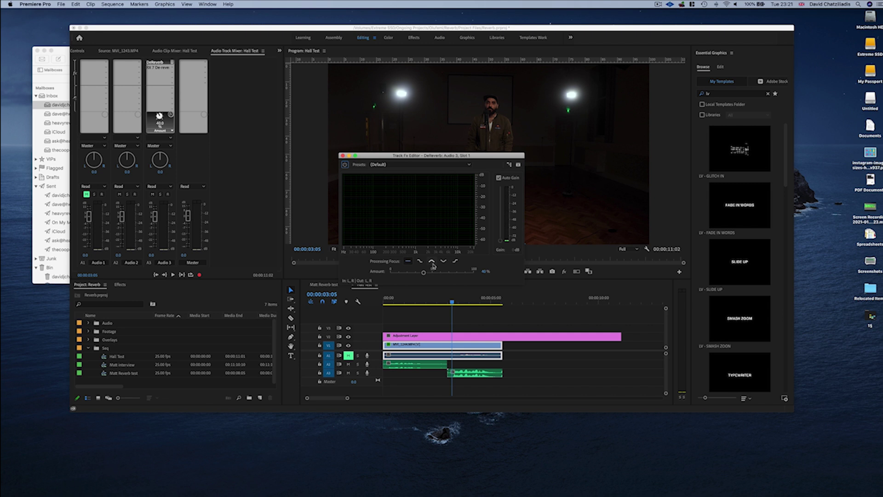
- Set DeReverb's amount to 67% and play the hall segment, keeping the effect editor clear of the video preview
drag(428, 156, 692, 119)
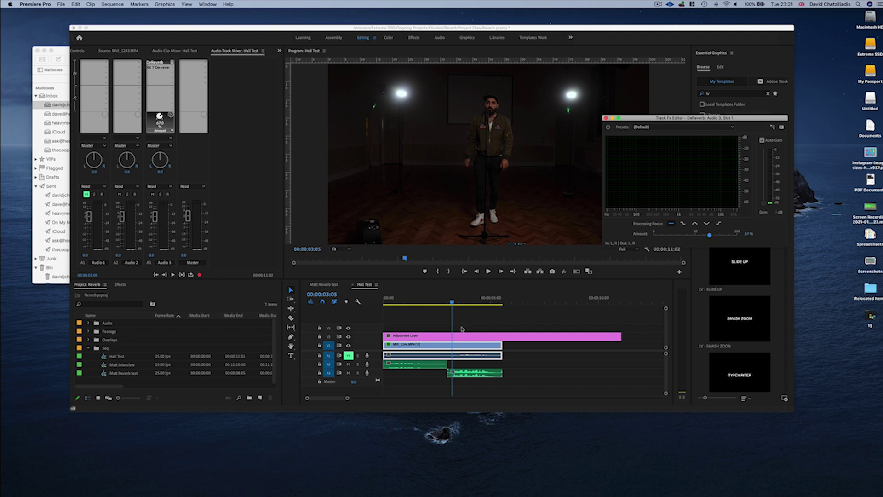
click(453, 300)
key(space)
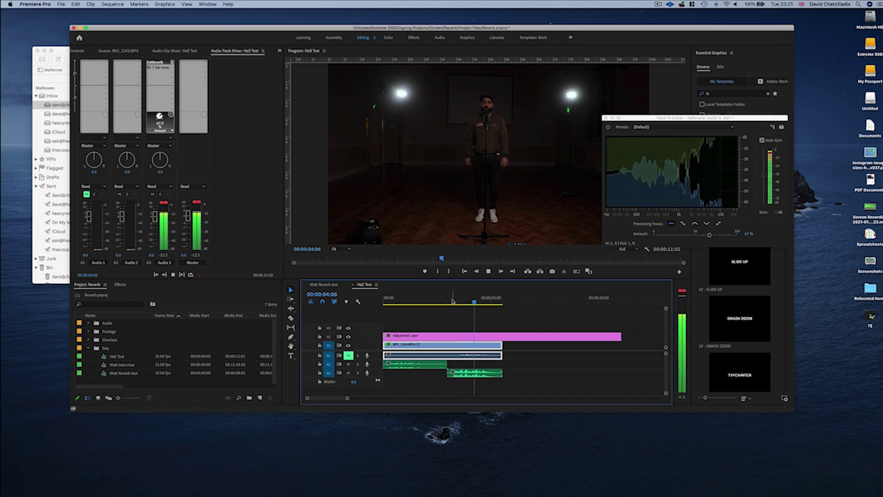
key(space)
- Lower DeReverb's amount to 59% and replay the segment
drag(710, 235, 702, 235)
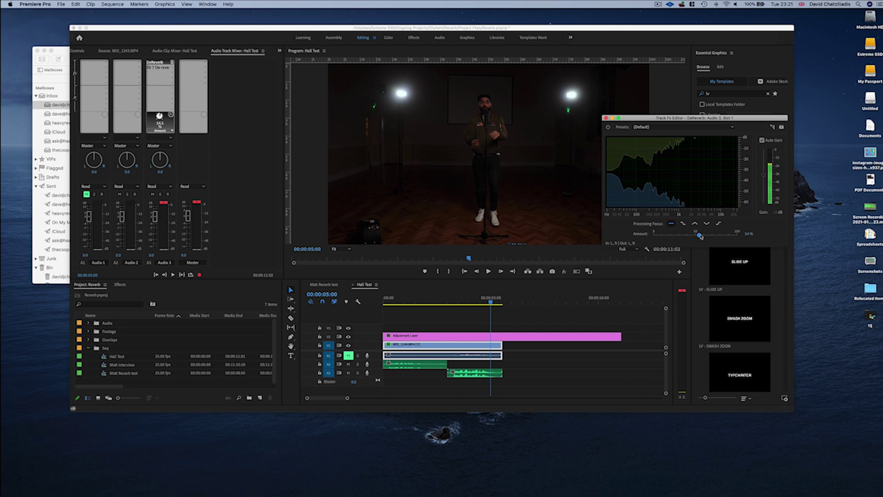
click(441, 302)
key(space)
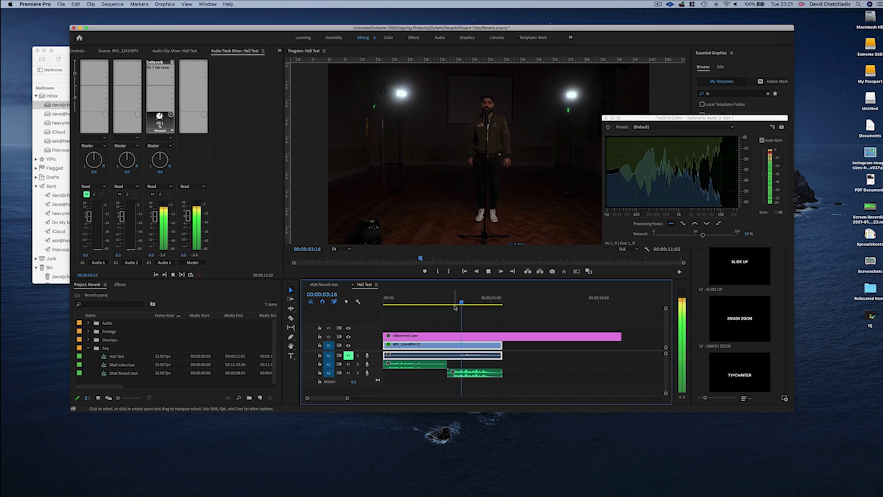
- Bypass DeReverb and play the segment, and re-enable the effect to compare the processed sound
click(609, 127)
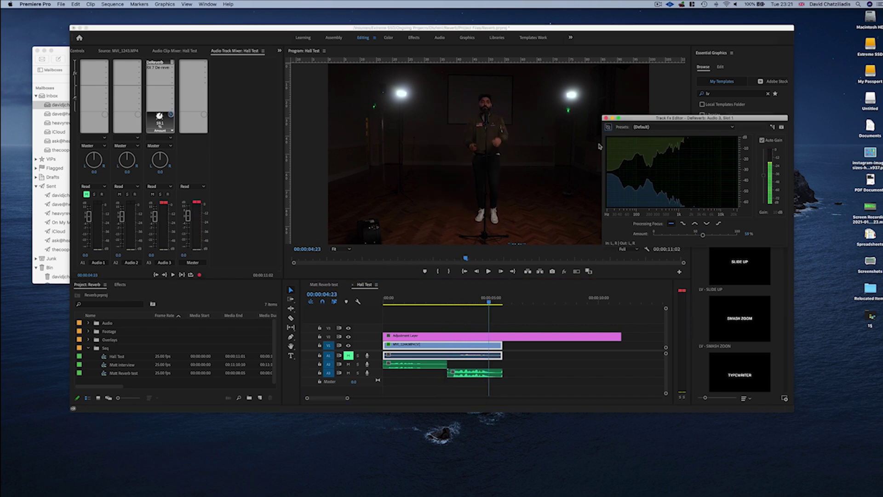
click(463, 300)
key(space)
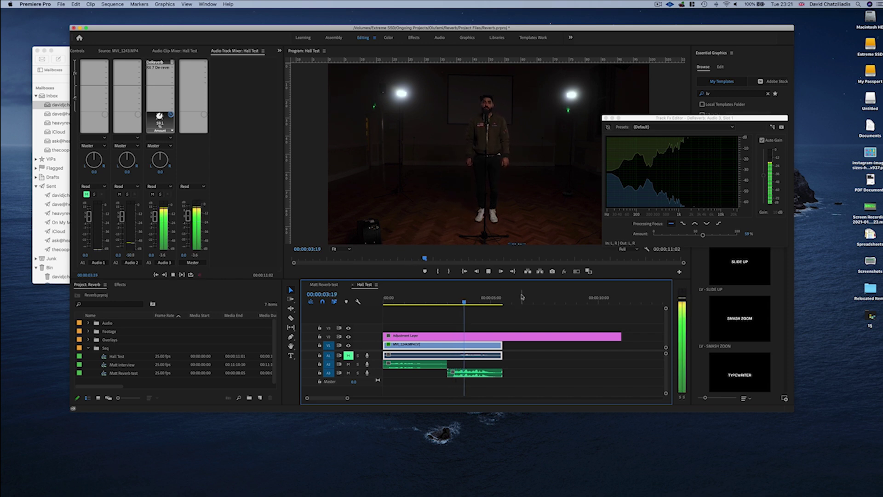
key(space)
key(space)
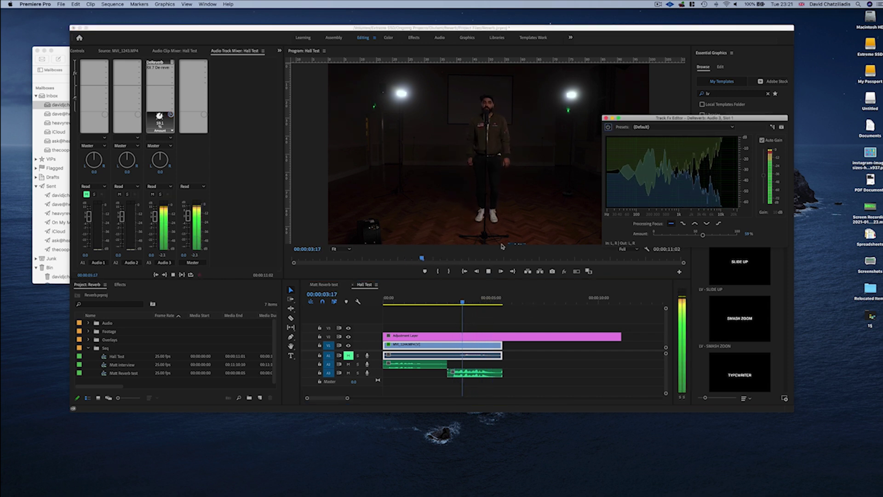
- Set DeReverb's amount to 100% and play the segment from 00:00:03:01
key(space)
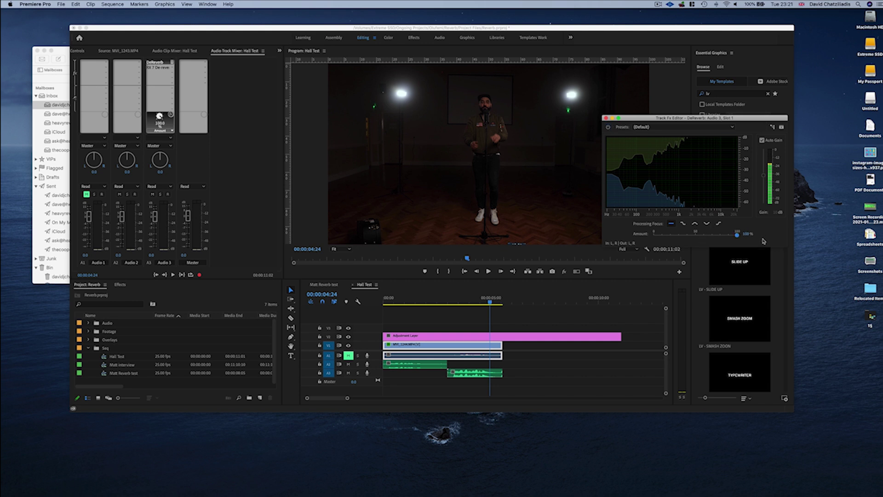
click(450, 302)
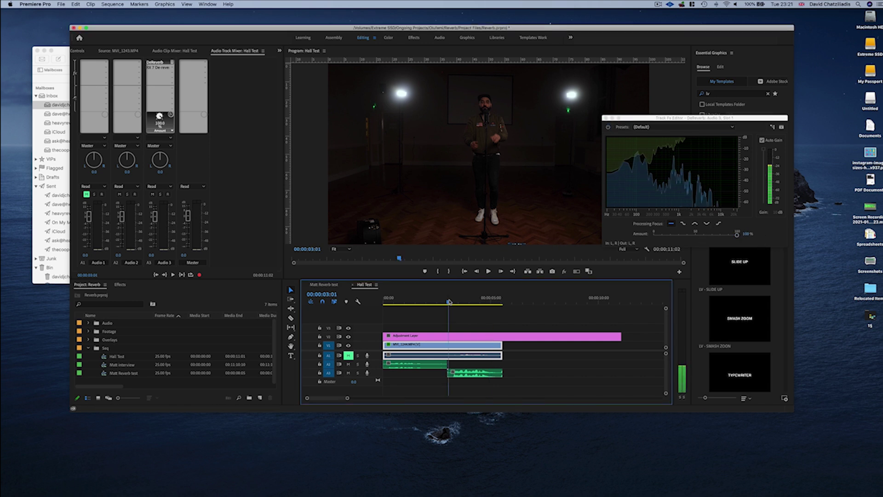
key(space)
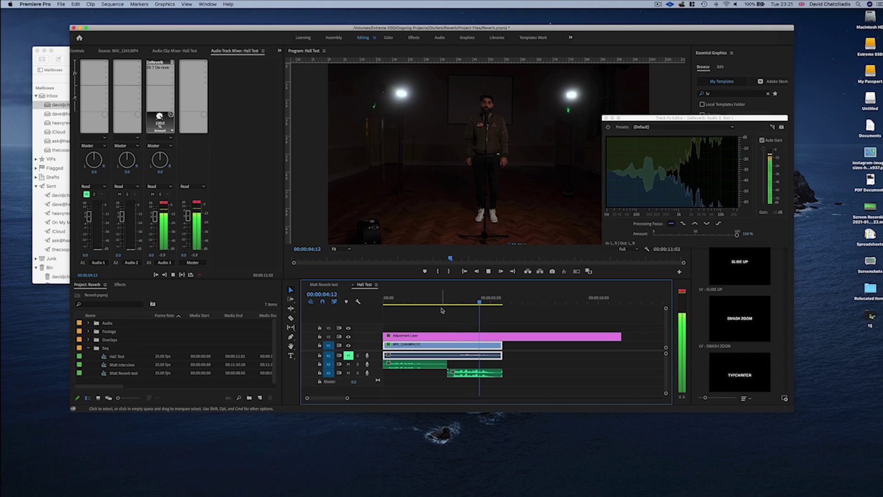
key(space)
- Reduce DeReverb's amount to 72% and replay the segment
drag(736, 235, 721, 236)
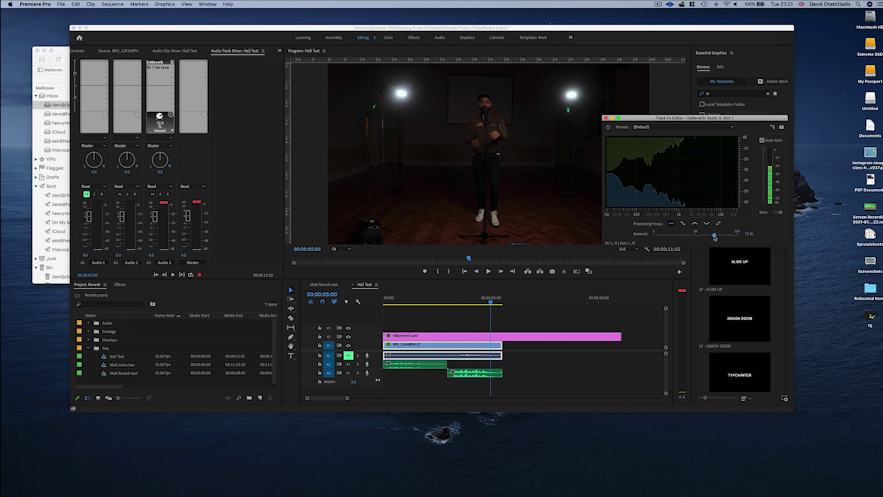
click(458, 305)
key(space)
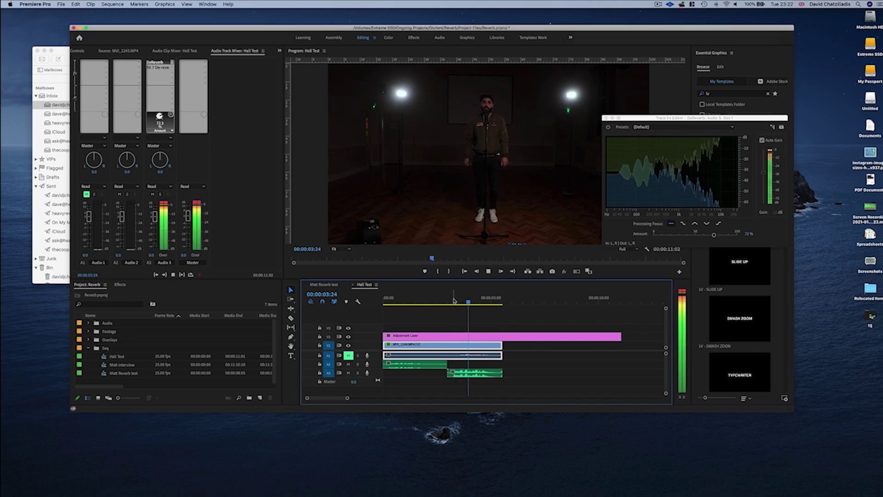
key(space)
- Bring DeReverb's amount down to 59% and play the segment to its end near 00:00:05:09
click(708, 237)
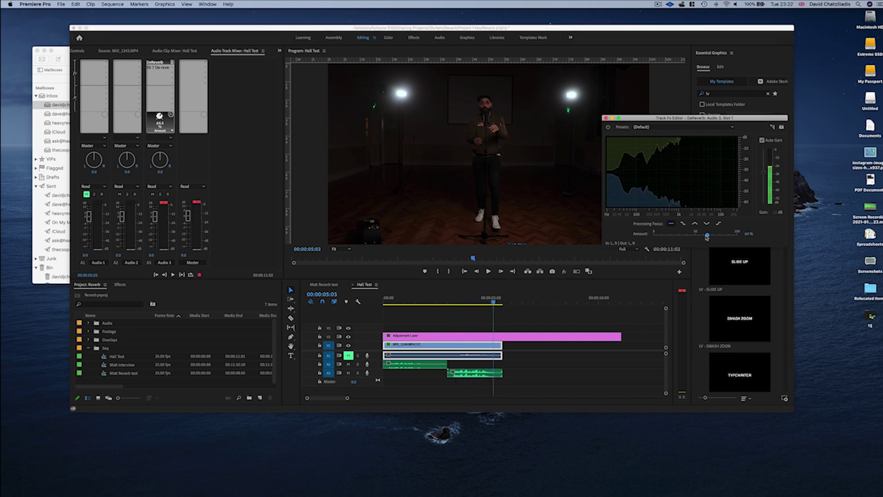
drag(704, 237, 703, 236)
click(458, 304)
key(space)
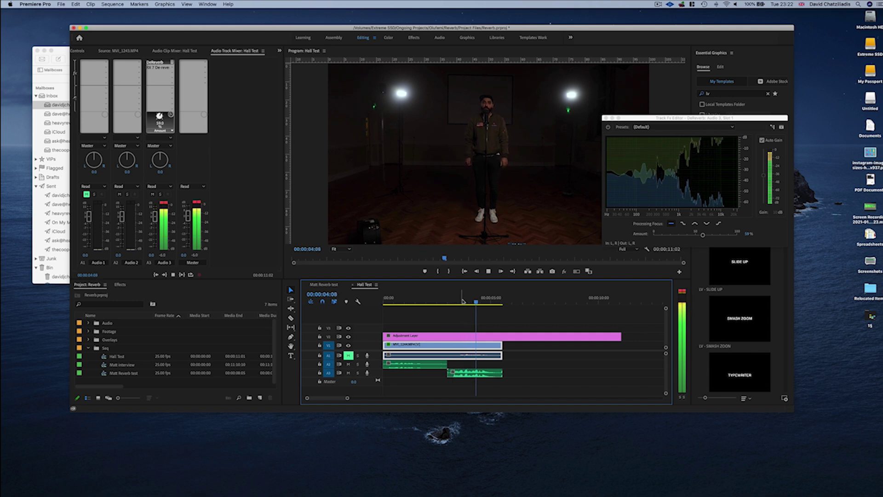
key(space)
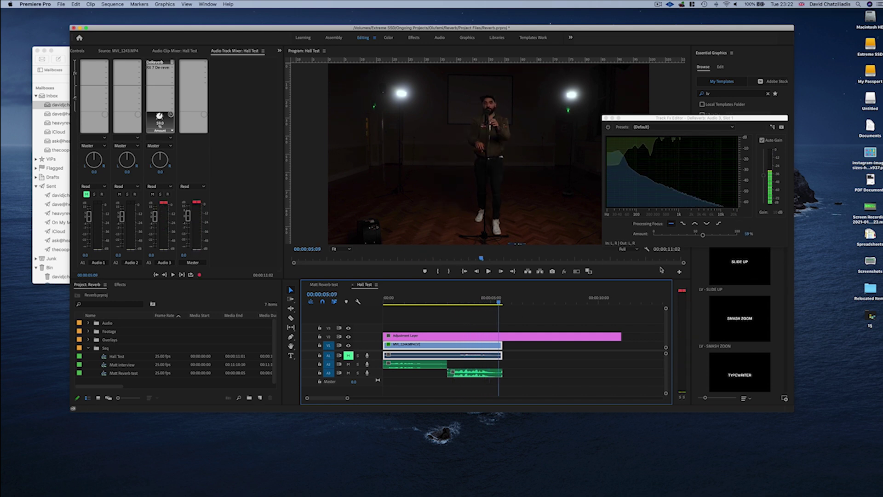
- Insert DeNoise in the first effect slot of track Audio 3, ahead of DeReverb, and open its settings
click(449, 303)
click(162, 66)
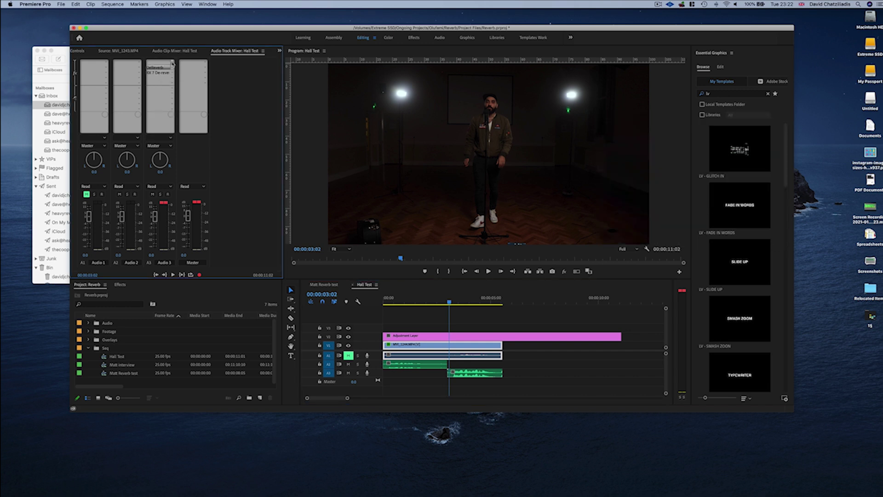
click(162, 67)
mouse_move(192, 102)
click(260, 118)
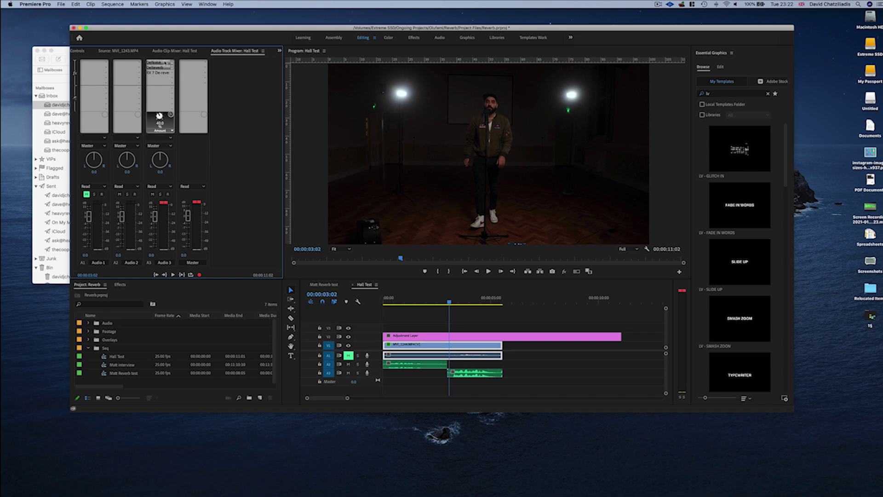
double_click(165, 62)
drag(399, 156, 671, 147)
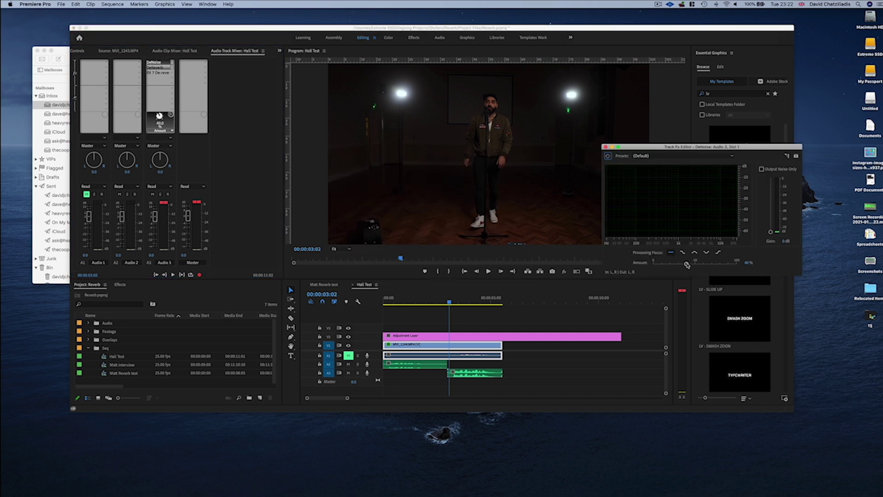
- Reduce DeNoise's amount to 30% and play the segment from 00:00:03:01
click(443, 307)
key(Left)
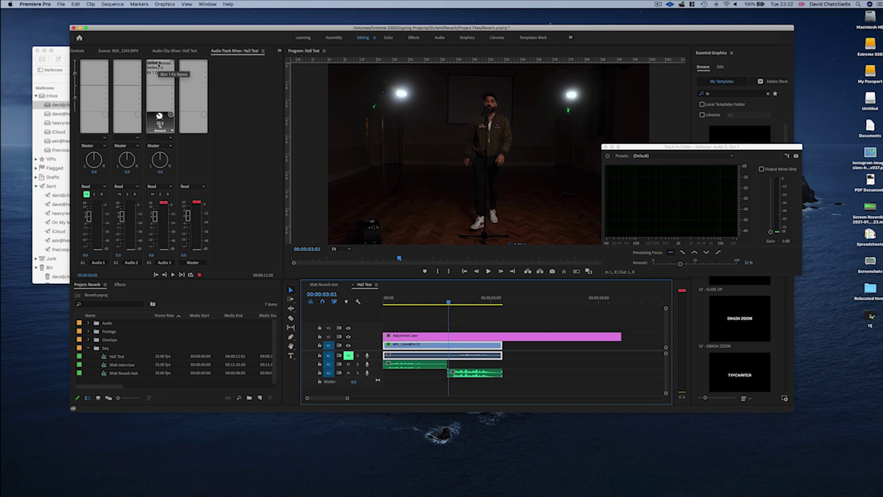
click(159, 63)
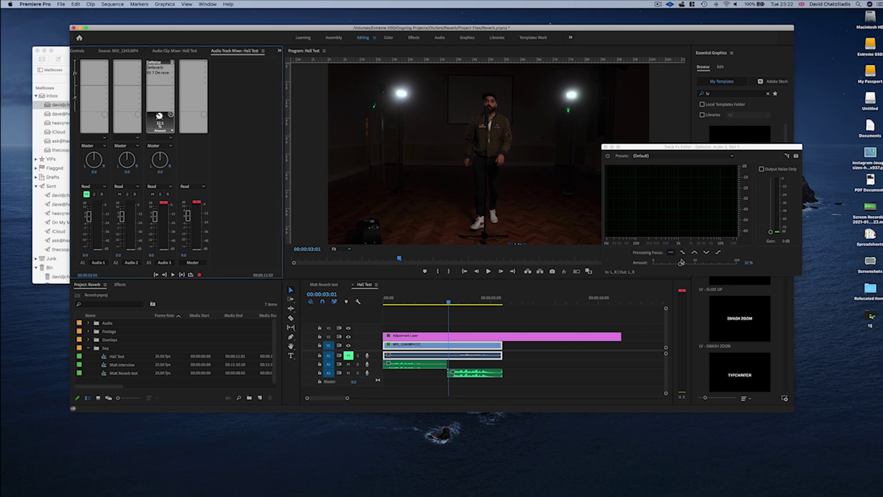
drag(681, 262, 679, 262)
key(space)
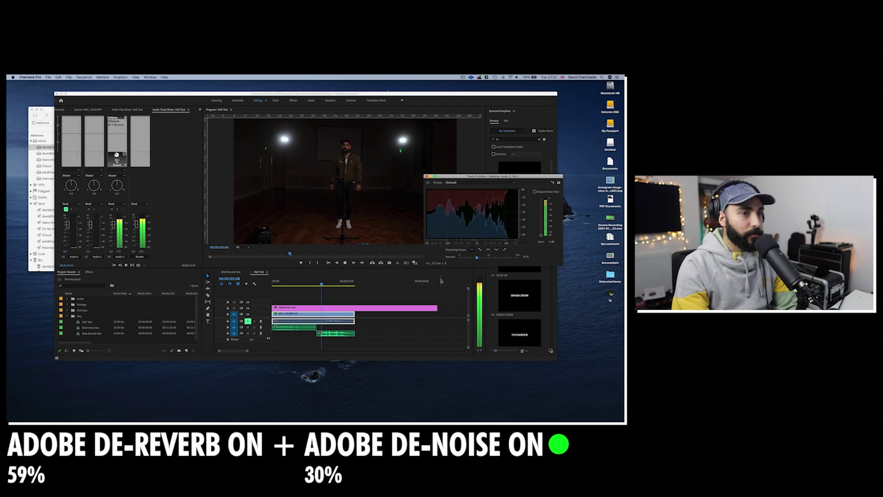
- Lower DeNoise's amount to 21% and DeReverb's amount to 46%, and replay the segment
drag(478, 257, 476, 258)
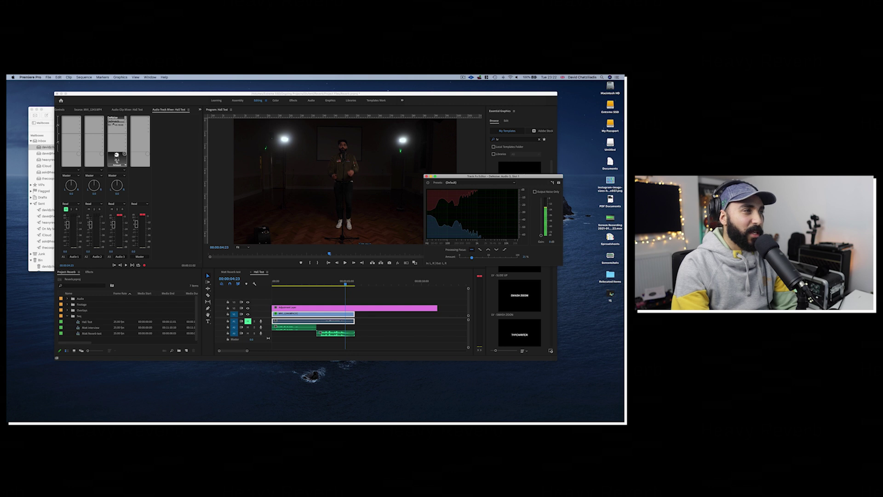
double_click(116, 121)
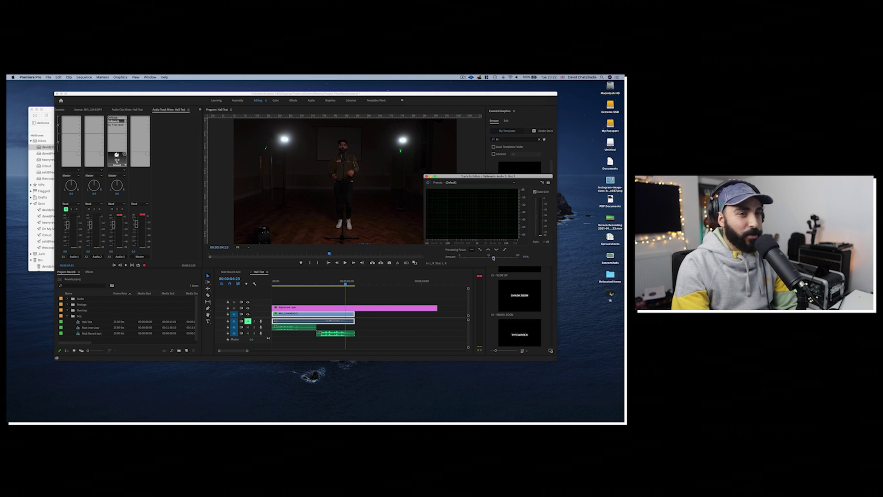
drag(486, 258, 487, 258)
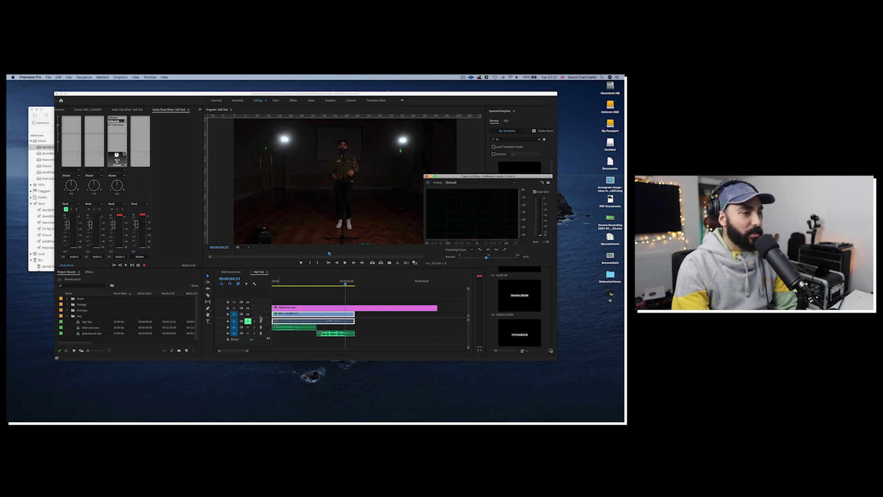
click(318, 282)
key(space)
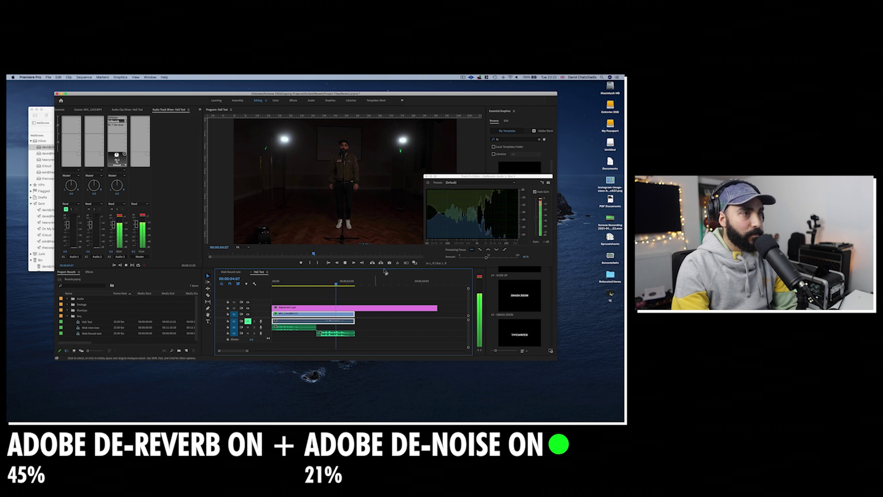
key(space)
- Bypass DeNoise and DeReverb on Audio 3, play the segment, and re-enable both effects to compare the processed sound
drag(475, 178, 491, 150)
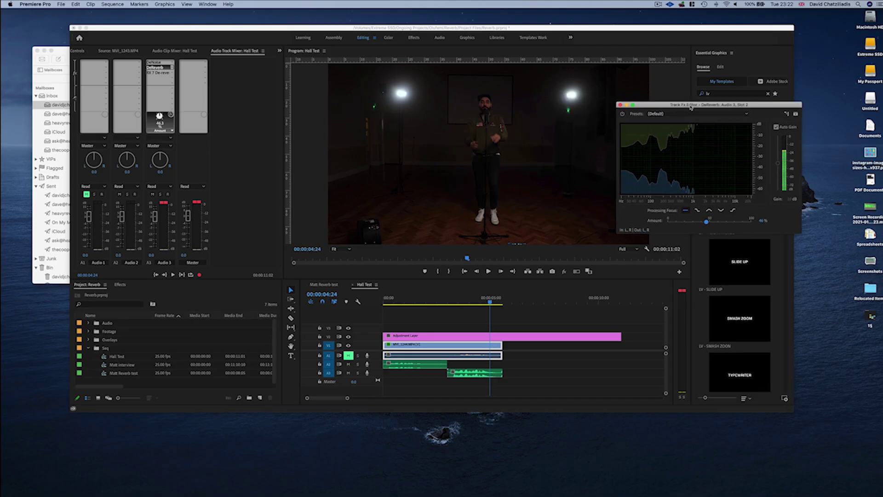
click(160, 63)
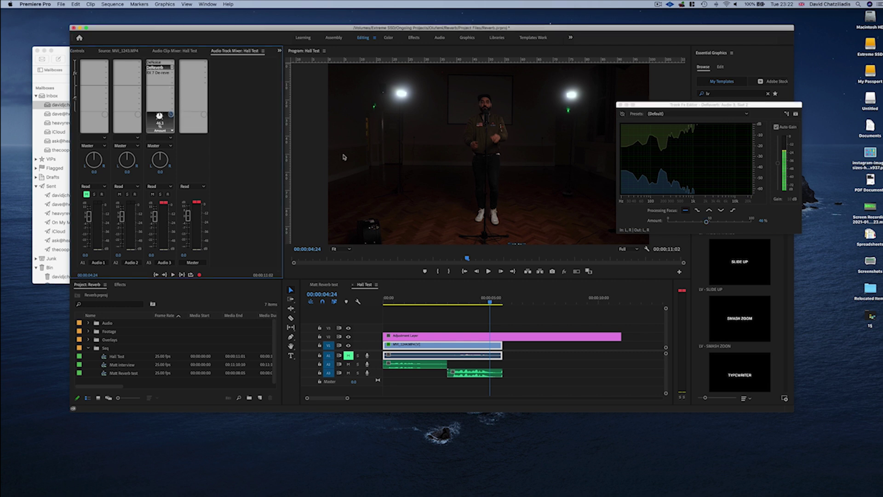
click(446, 298)
key(space)
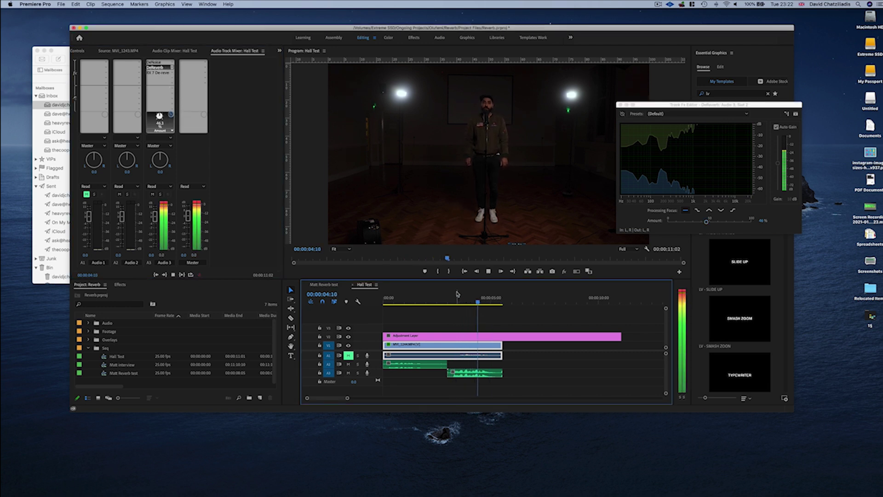
key(space)
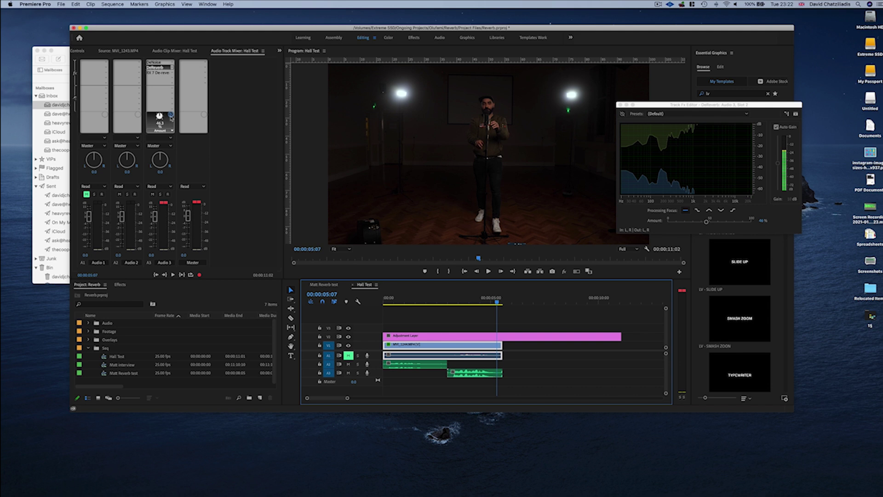
key(space)
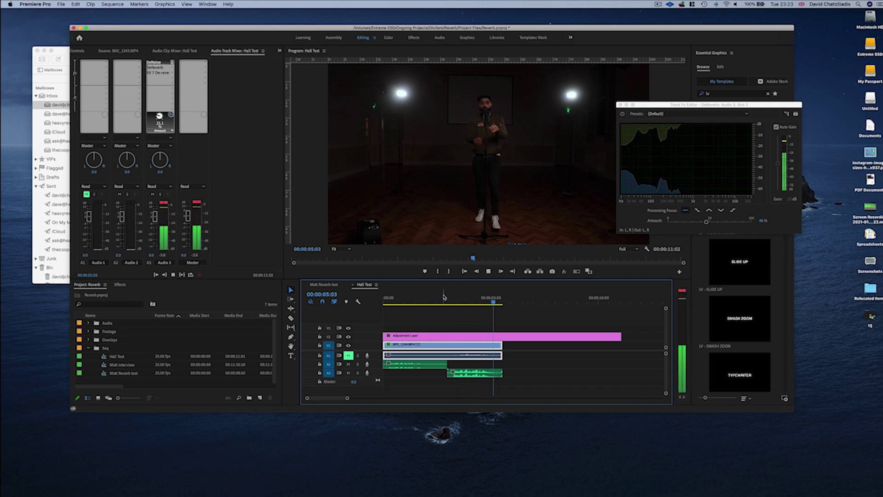